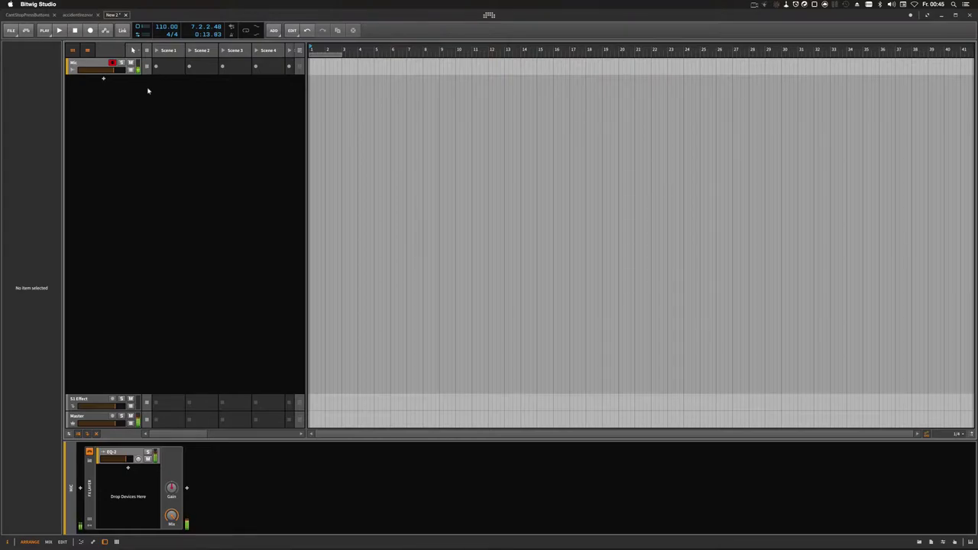
Step: Add an instrument track below the Mic track and rename it Bass
right_click(149, 91)
click(164, 96)
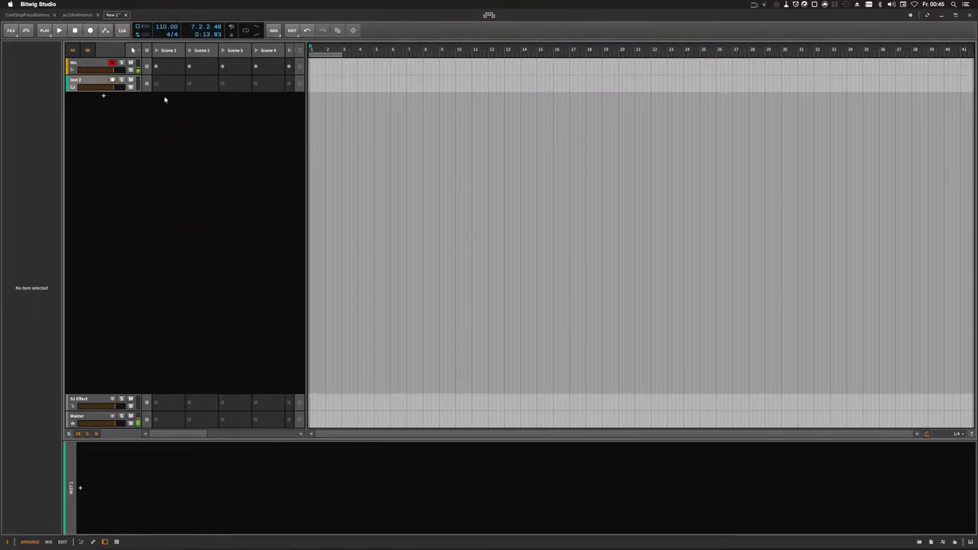
click(95, 80)
double_click(96, 80)
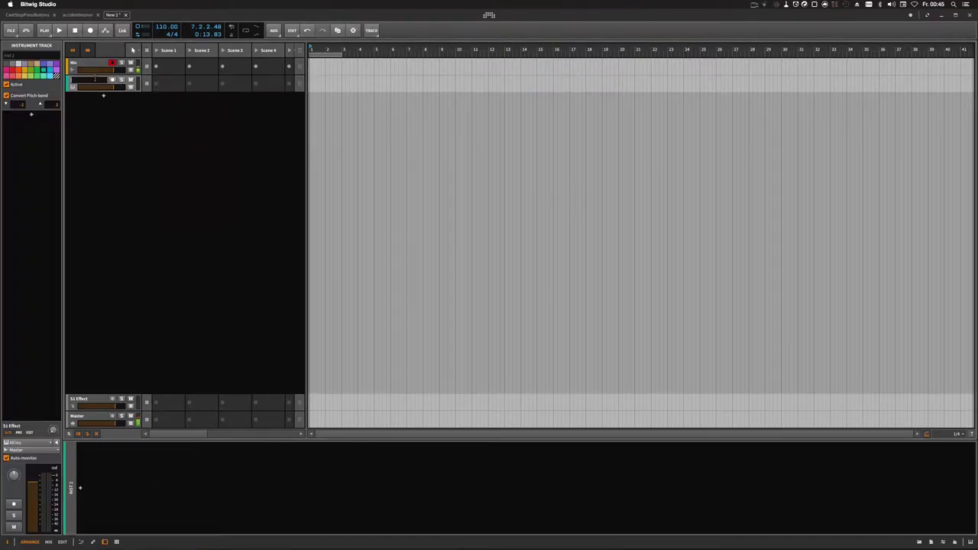
key(Return)
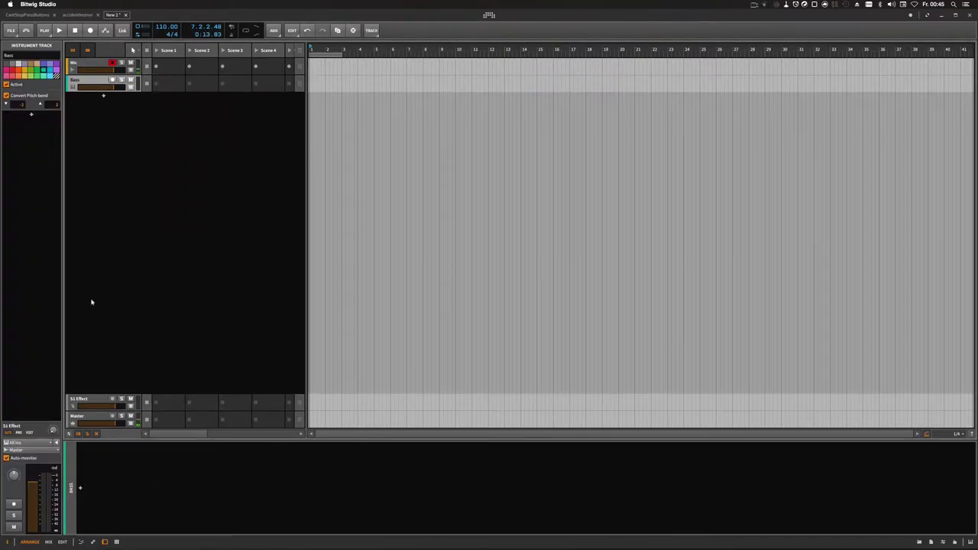
Step: Insert a Polysynth on the Bass track and raise the Sub level of its first oscillator
double_click(82, 490)
text(poly)
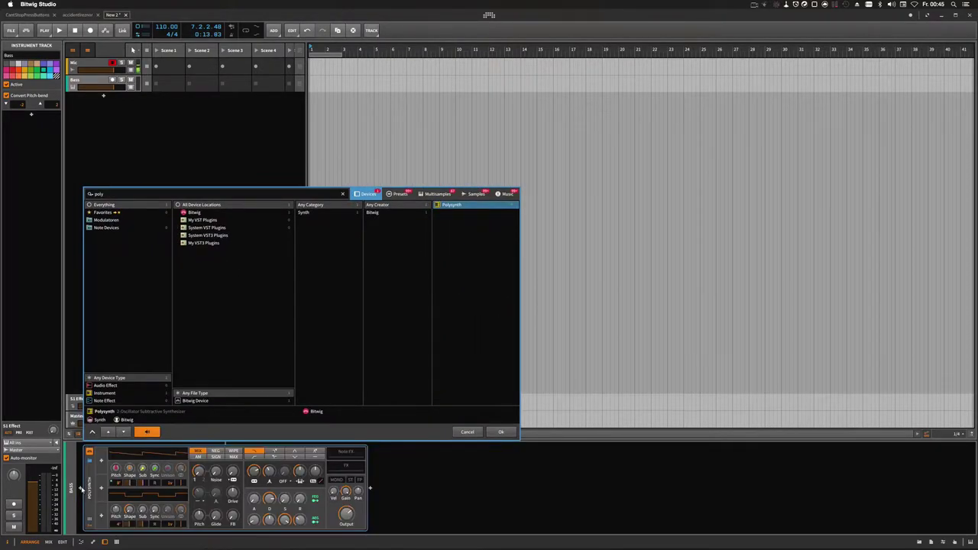
key(Return)
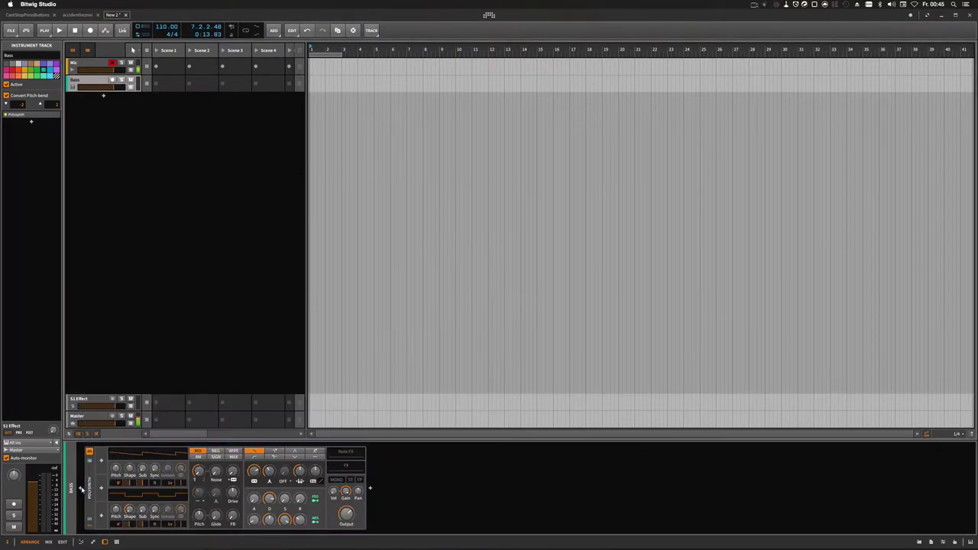
drag(147, 469, 147, 459)
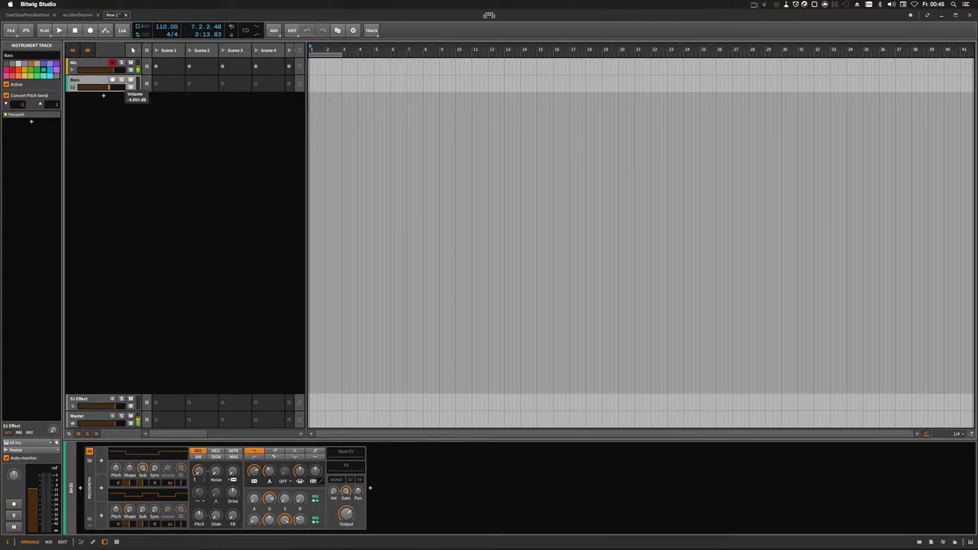
Step: Create an empty Bass clip in Scene 1, enlarge the interface scale, and open the clip for note editing
double_click(171, 86)
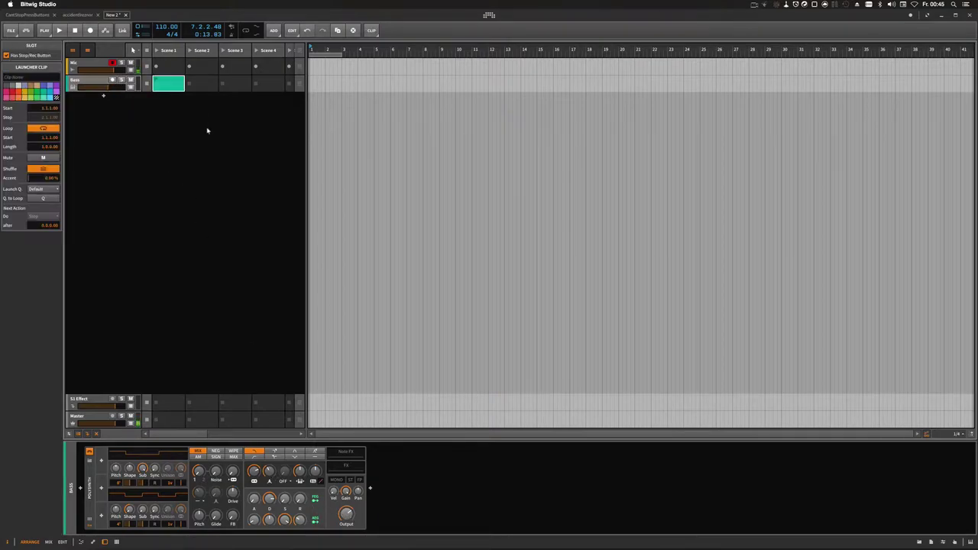
key(super+plus)
key(super+plus)
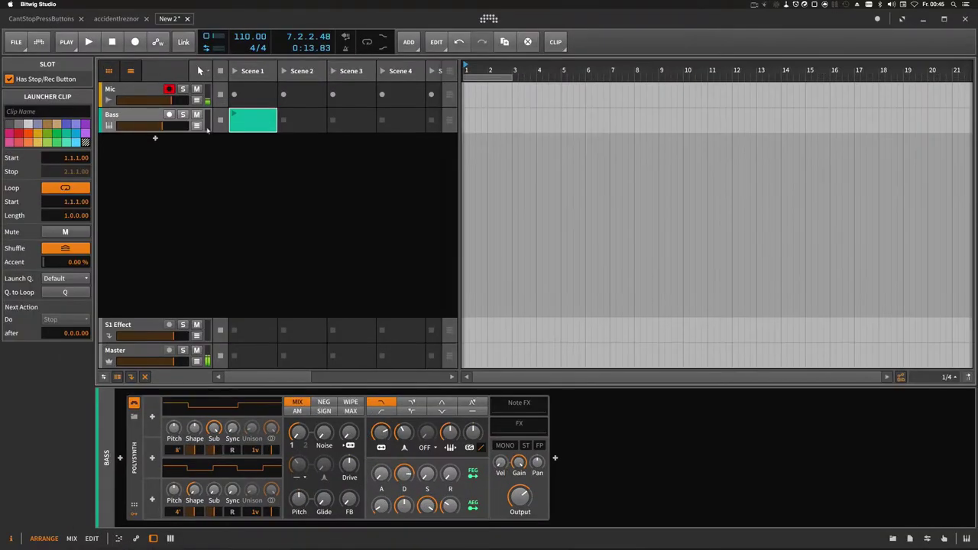
key(ctrl+plus)
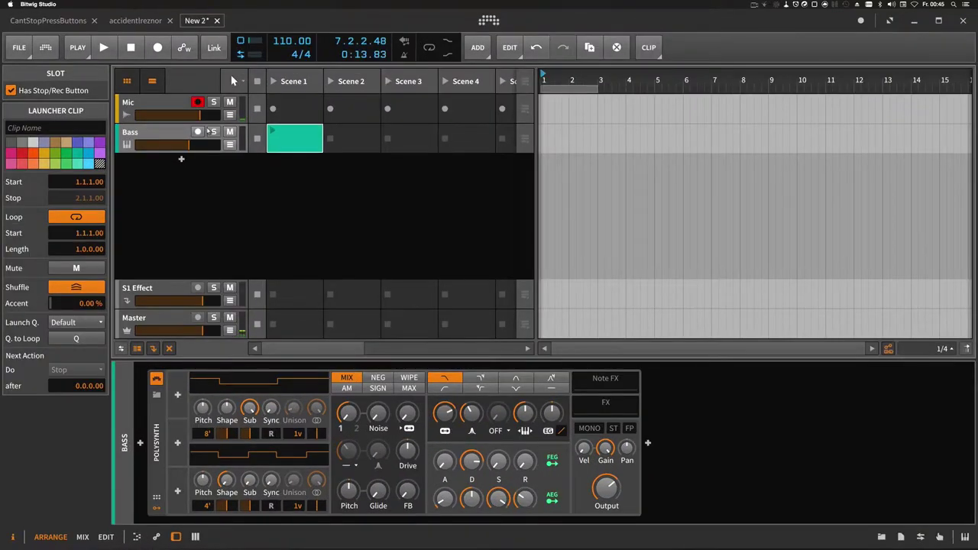
double_click(292, 133)
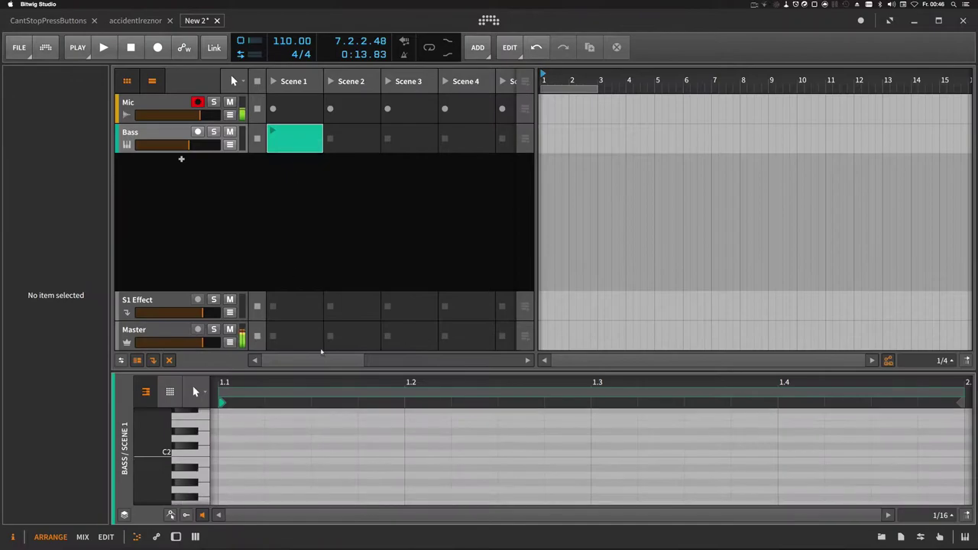
mouse_move(314, 369)
mouse_down()
mouse_move(318, 320)
mouse_move(319, 378)
mouse_up()
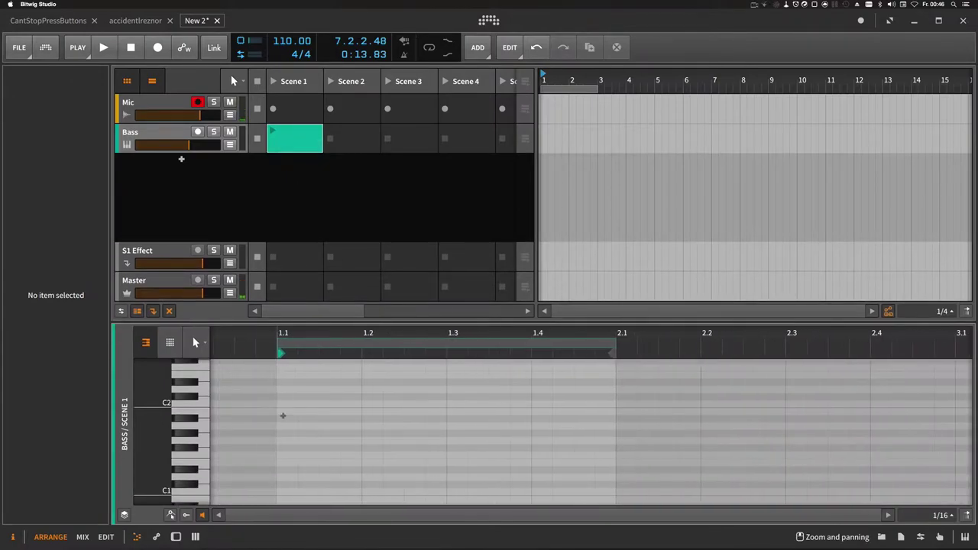
Step: Draw an A1 note of length 0.0.2.00 at the clip's start and duplicate it to fill the bar
mouse_move(288, 424)
mouse_down()
mouse_move(339, 425)
mouse_move(318, 425)
mouse_up()
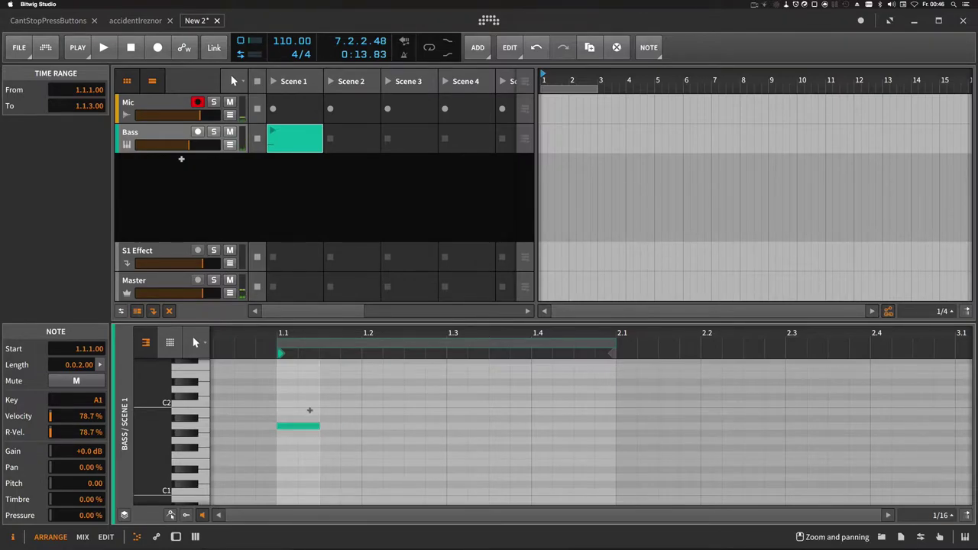
key(super+d)
key(super+d)
key(super+d)
key(super+d)
key(super+d)
key(super+d)
key(super+d)
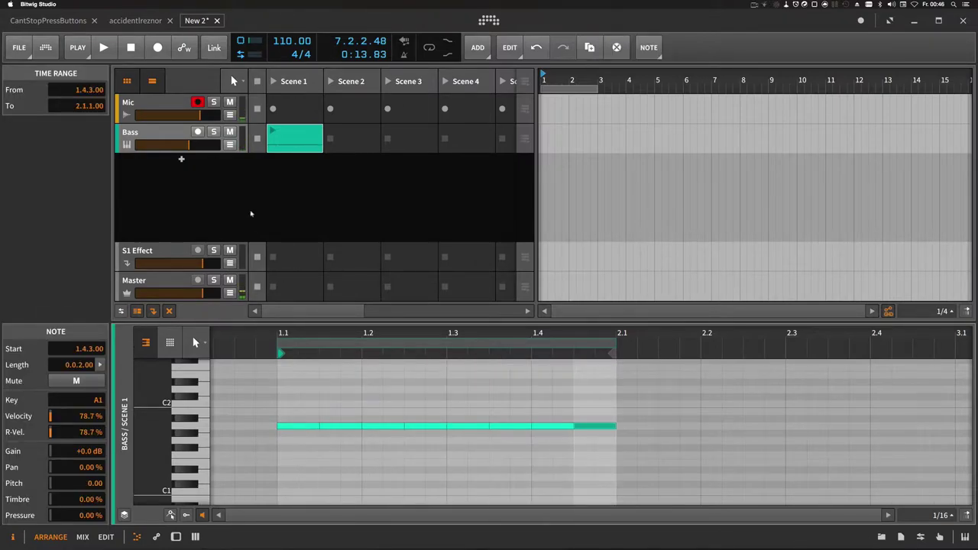
Step: Audition the Bass clip while lowering the Polysynth's filter cutoff and raising its filter envelope amount
key(space)
key(d)
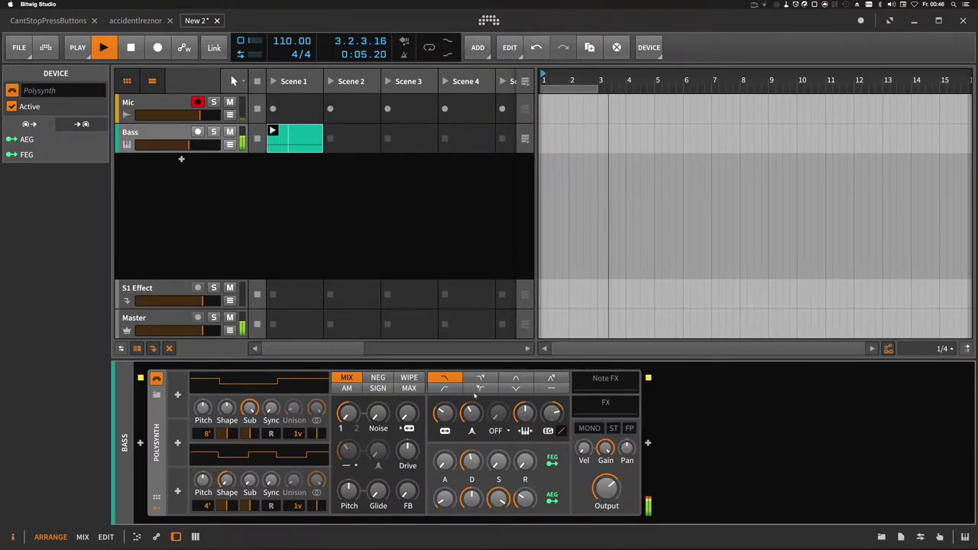
click(440, 279)
key(space)
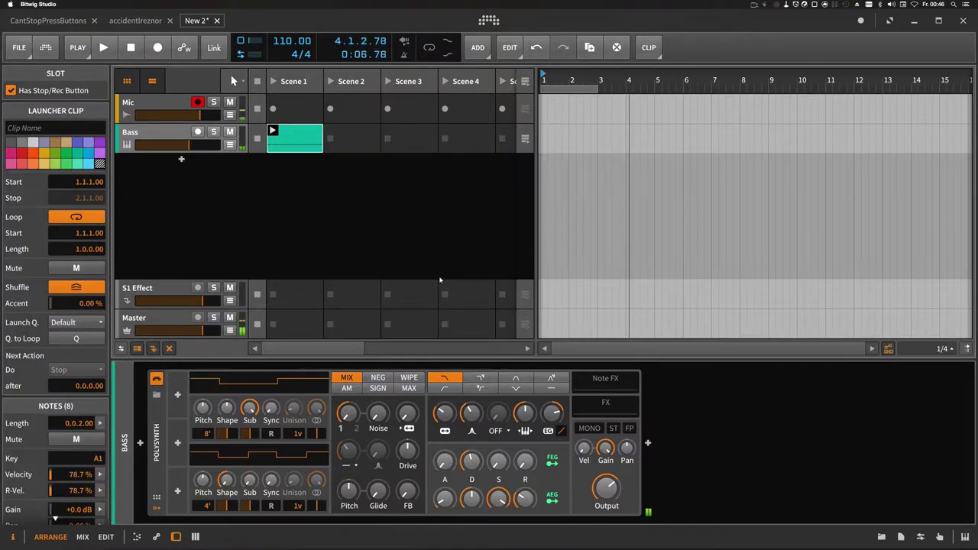
Step: Turn on the arranger loop and select the Bass track
click(429, 48)
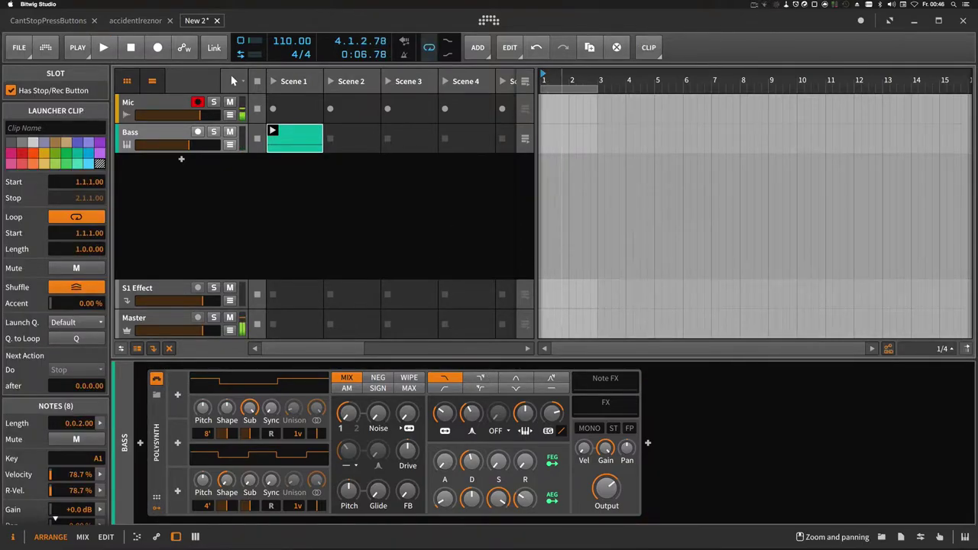
drag(562, 79, 562, 184)
click(179, 136)
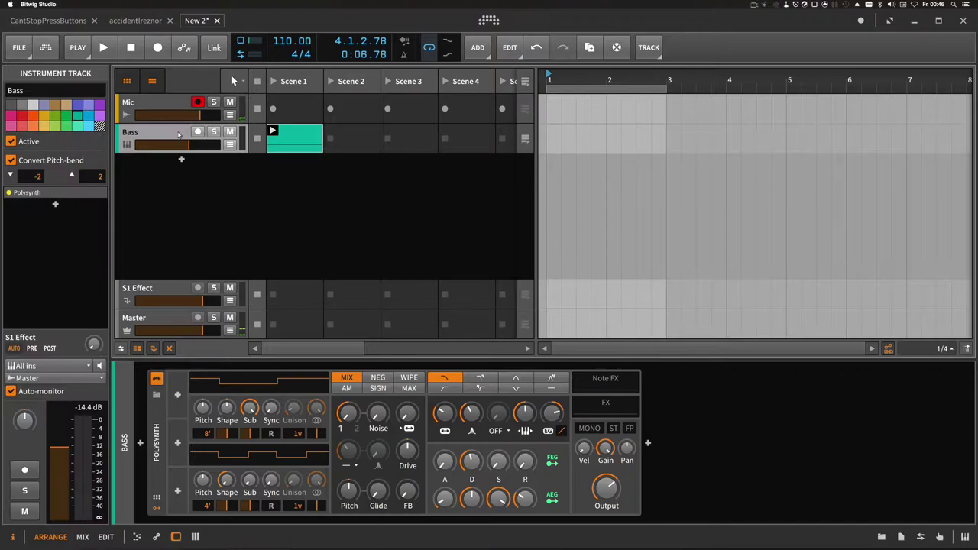
Step: Delete every note but the first in the Bass clip and stretch the remaining A1 note to one full bar
double_click(296, 145)
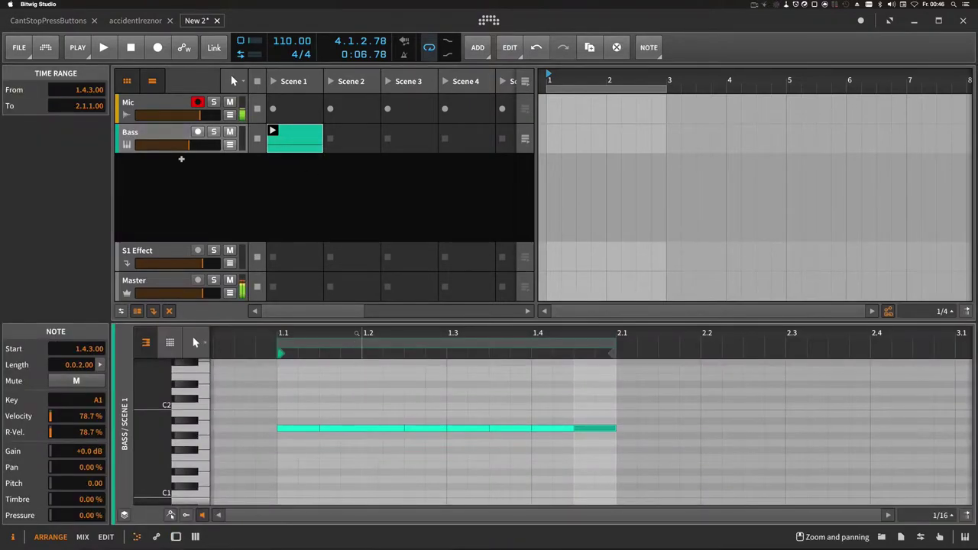
drag(358, 343, 560, 458)
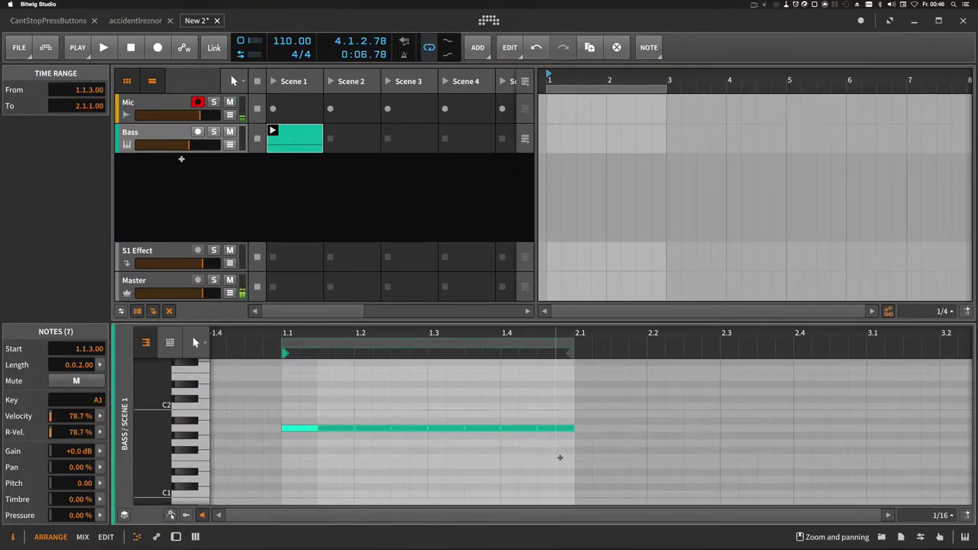
key(Delete)
drag(317, 428, 571, 433)
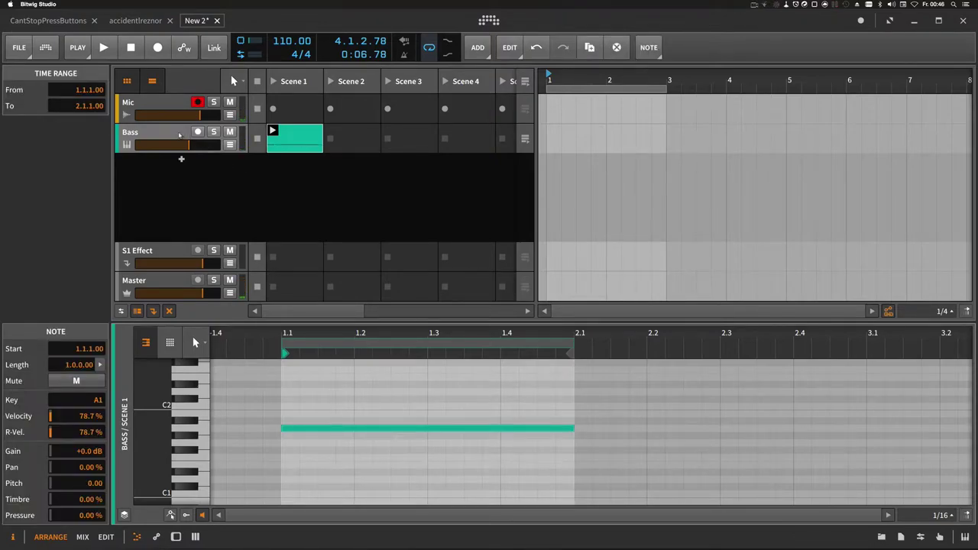
Step: Insert an Arpeggiator before the Polysynth on the Bass track
key(d)
click(140, 443)
text(arp)
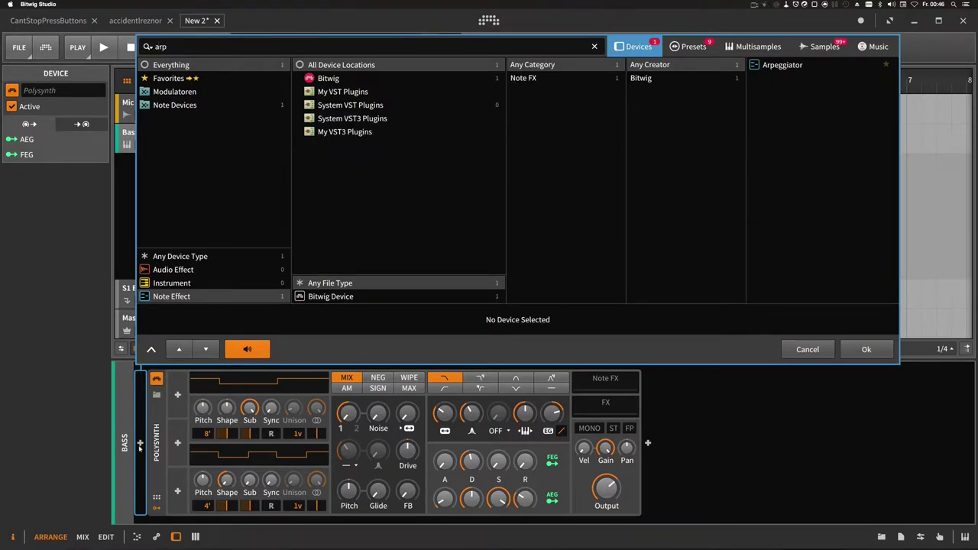
key(Down)
key(Return)
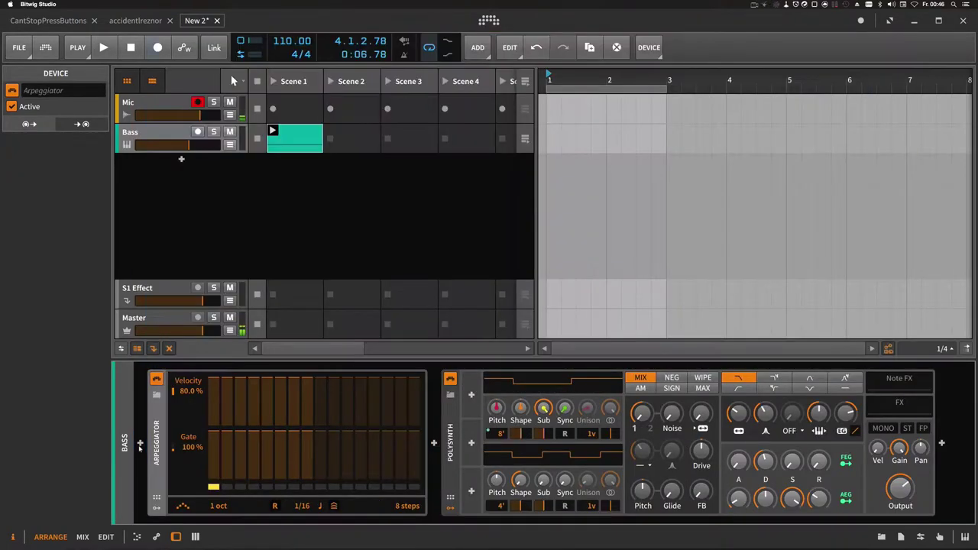
Step: Change the Arpeggiator to the grid-shaped pattern and set its rate to 1/8 while playing the Bass clip
drag(183, 506, 184, 524)
key(space)
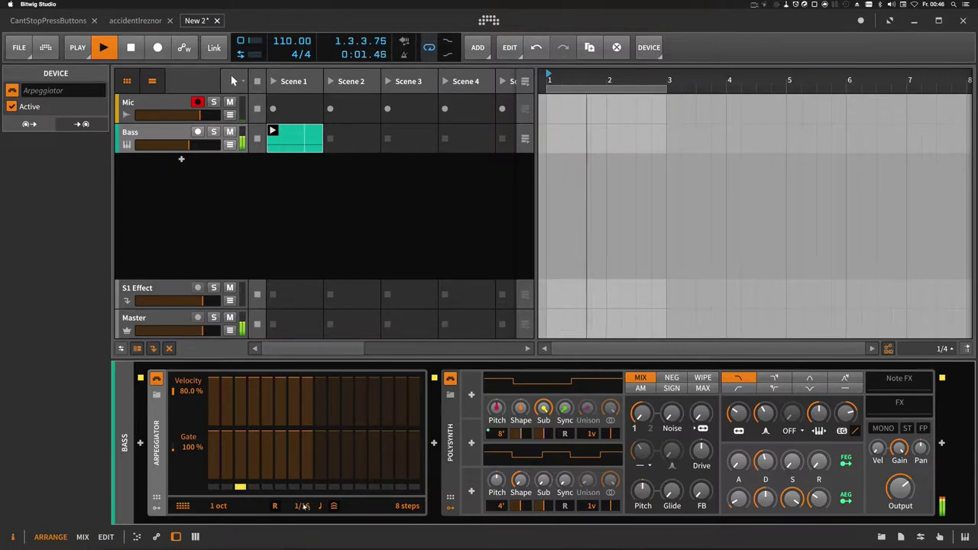
drag(304, 506, 305, 495)
click(301, 141)
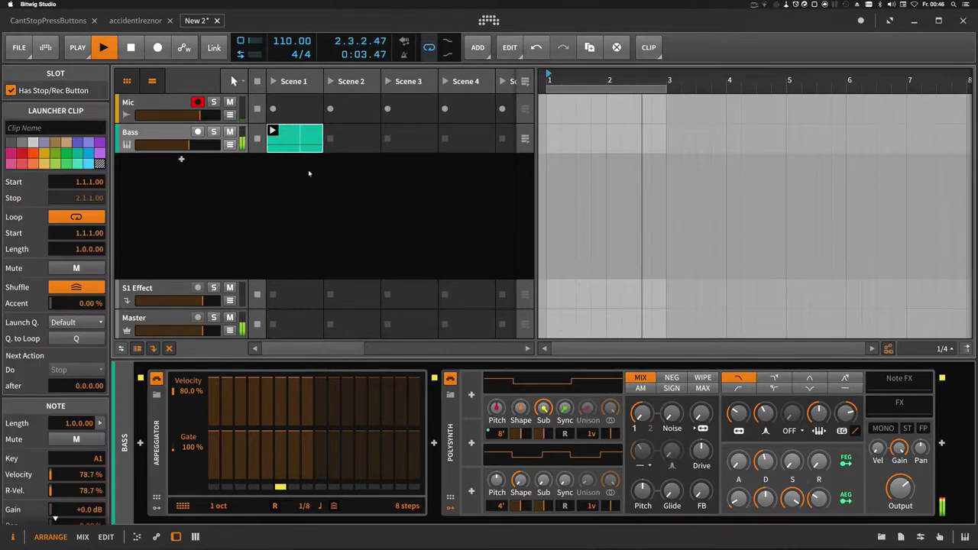
click(273, 131)
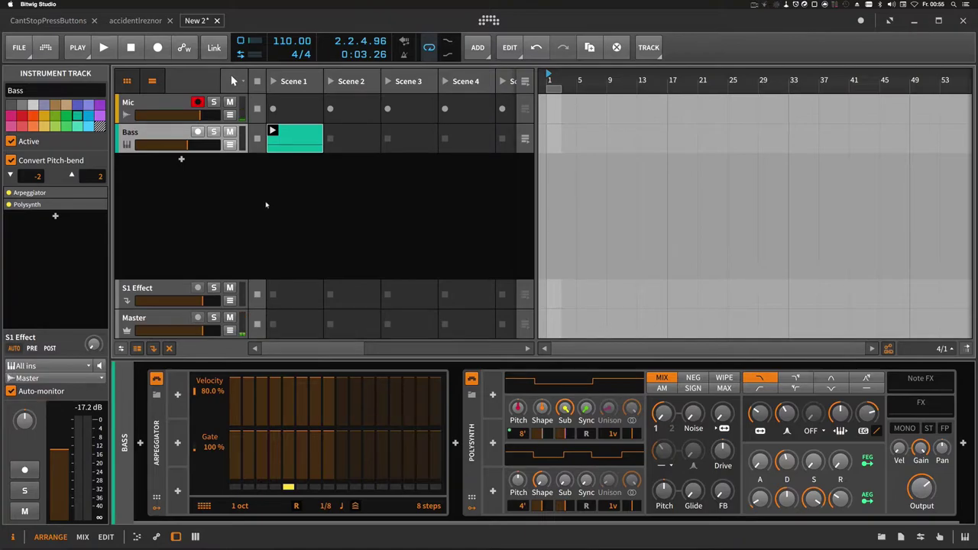
Step: Review the sustained note in the Bass clip and return to the track's device chain
double_click(295, 138)
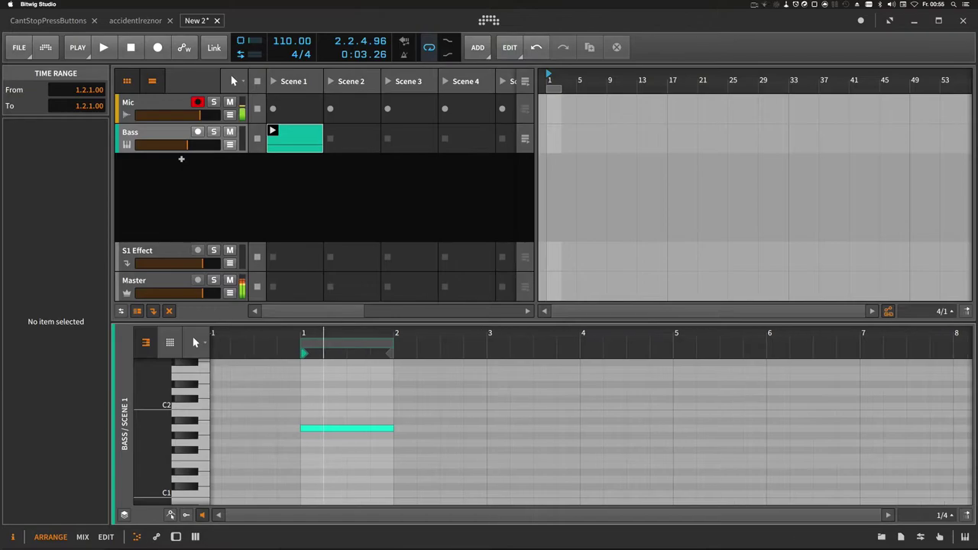
click(240, 186)
double_click(193, 139)
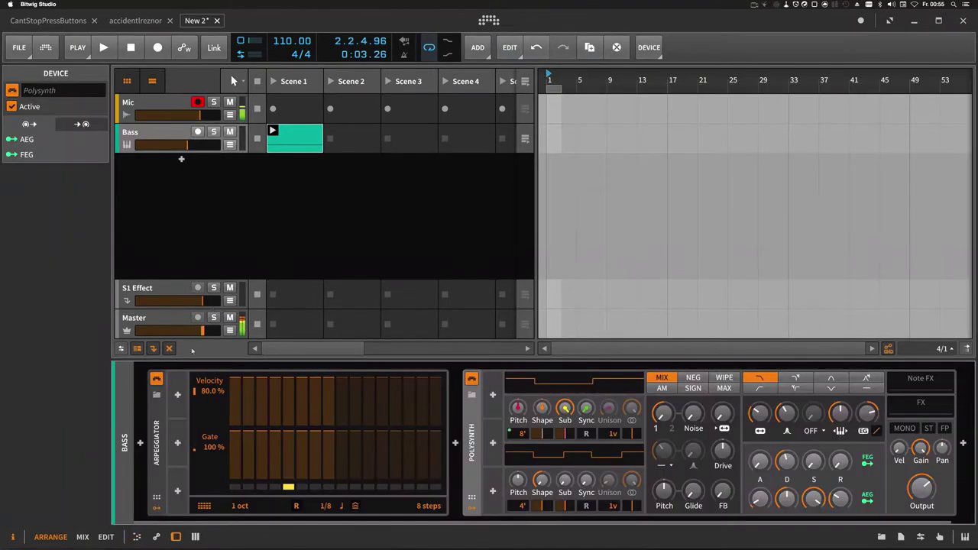
Step: Add a Button modulator to the Arpeggiator
click(178, 395)
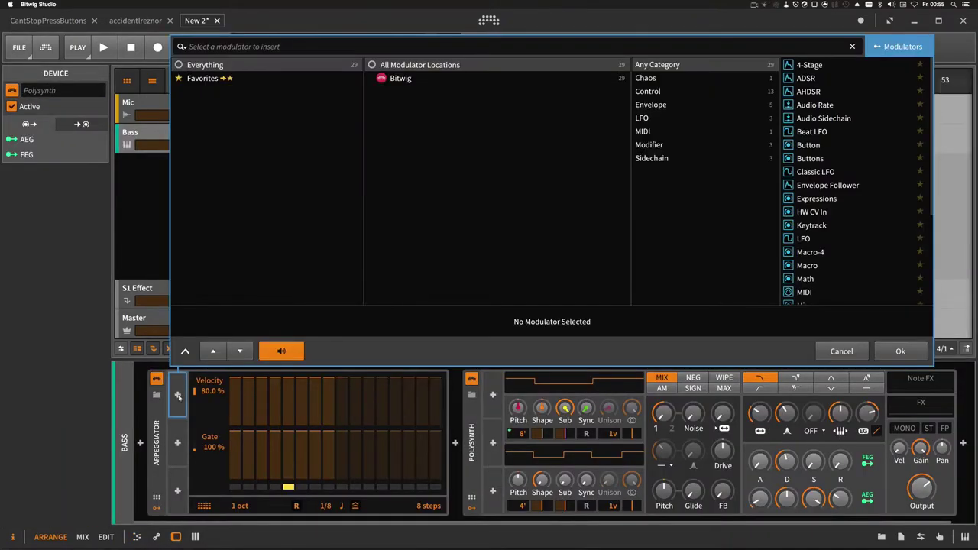
text(butt)
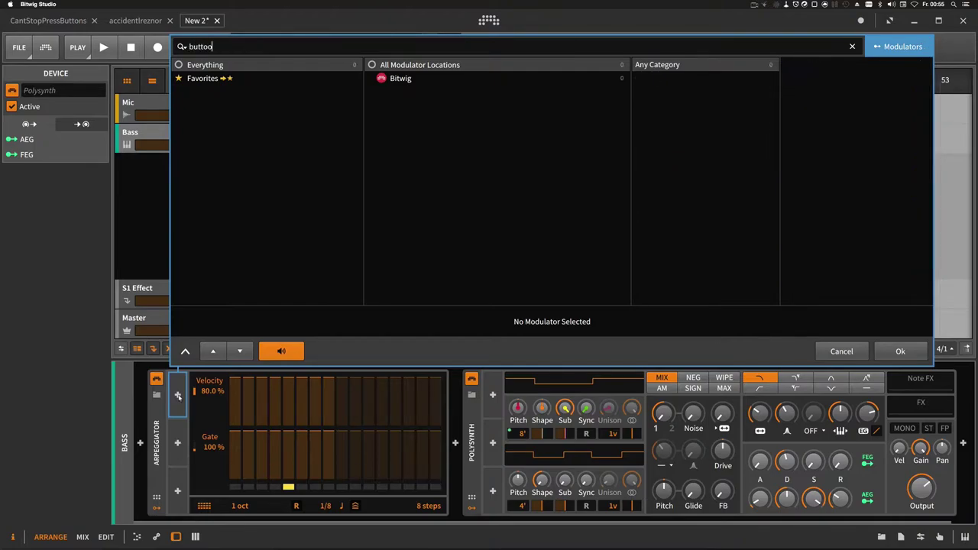
text(o)
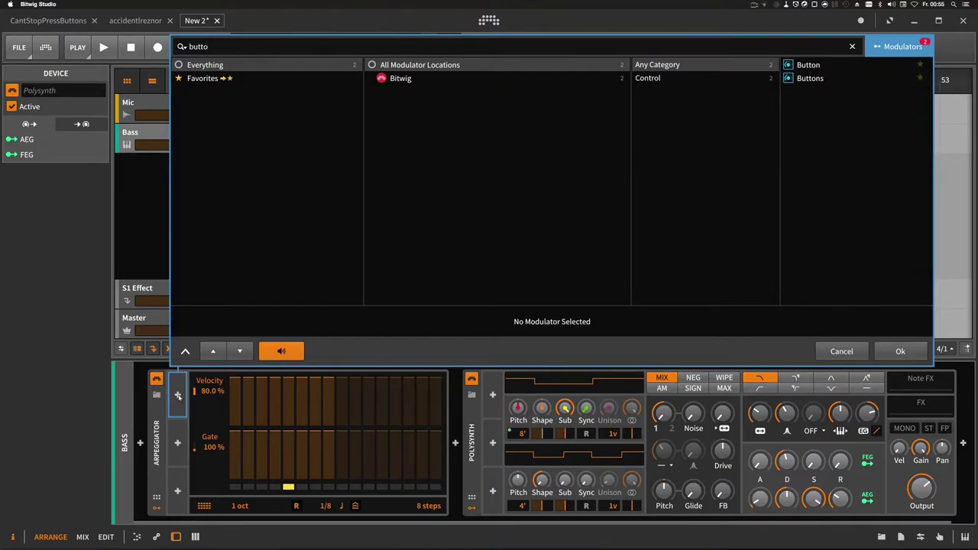
text(n)
key(Down)
key(Return)
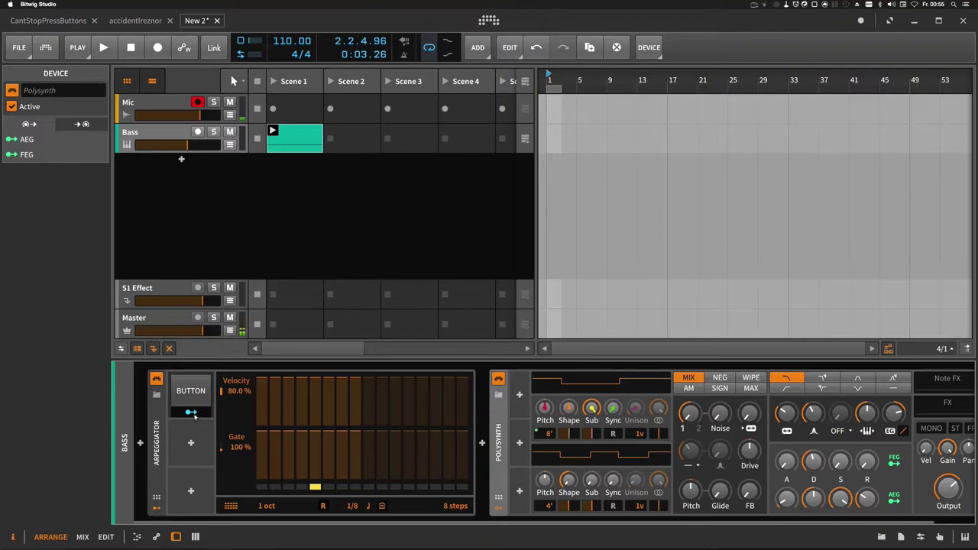
Step: Map the Button modulator to the Arpeggiator's Rate by 0.314 and Rate Mode by 2.000, auditioning with the Button switched on
click(191, 413)
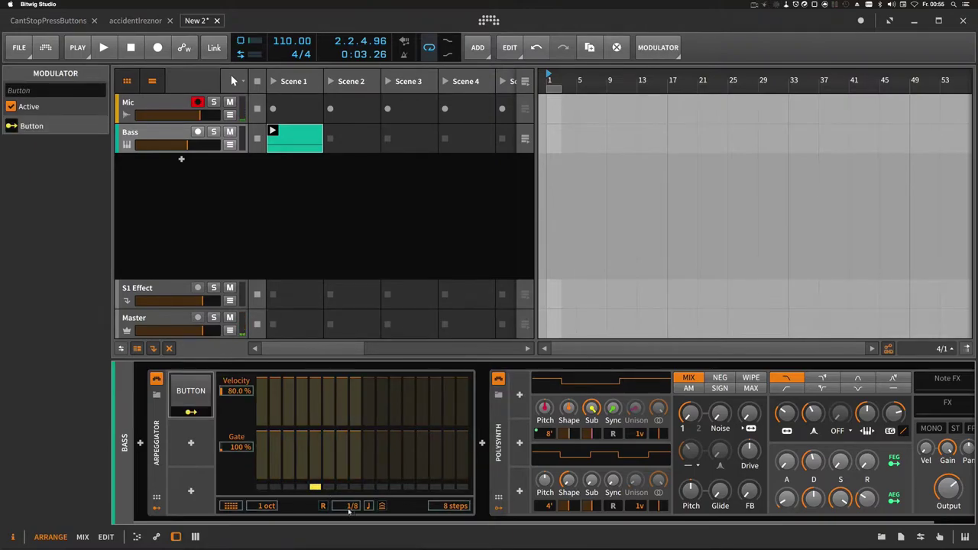
drag(349, 510, 350, 478)
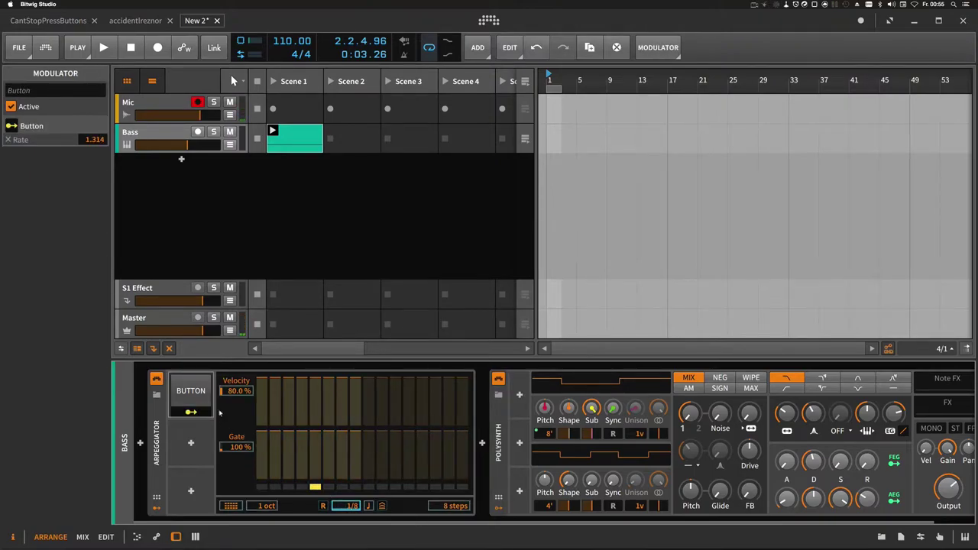
click(193, 394)
key(space)
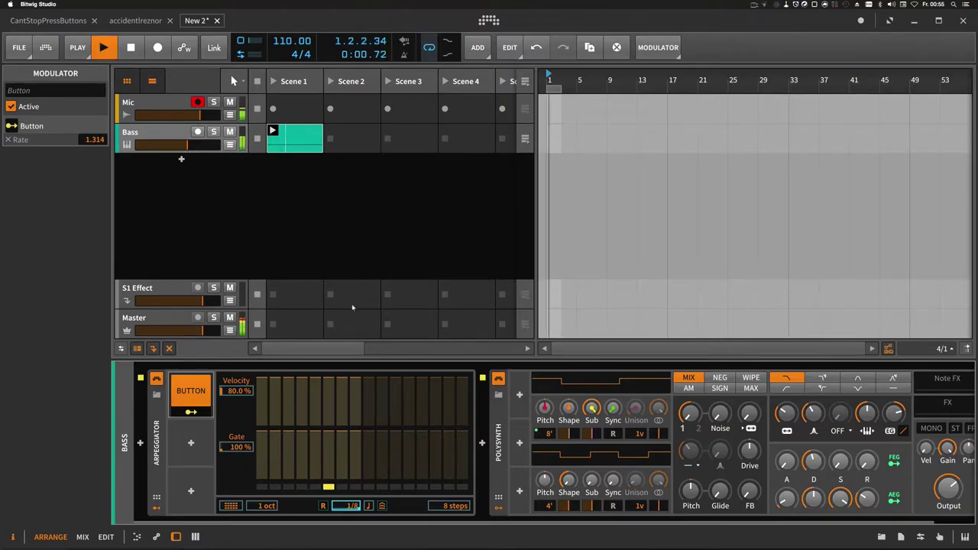
drag(369, 507, 351, 531)
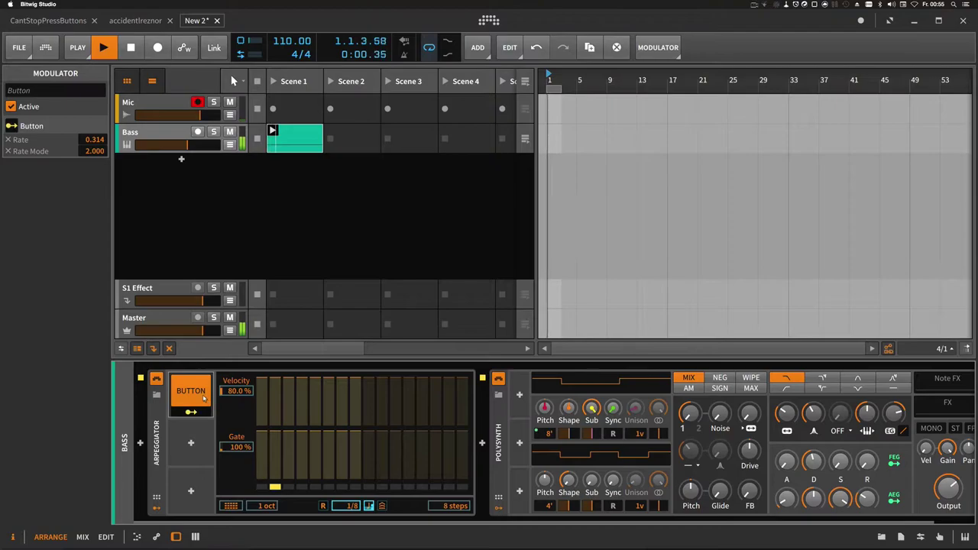
Step: Audition the Bass clip while toggling the Arpeggiator's Button modulator on and off, leaving it off and playback stopped
key(space)
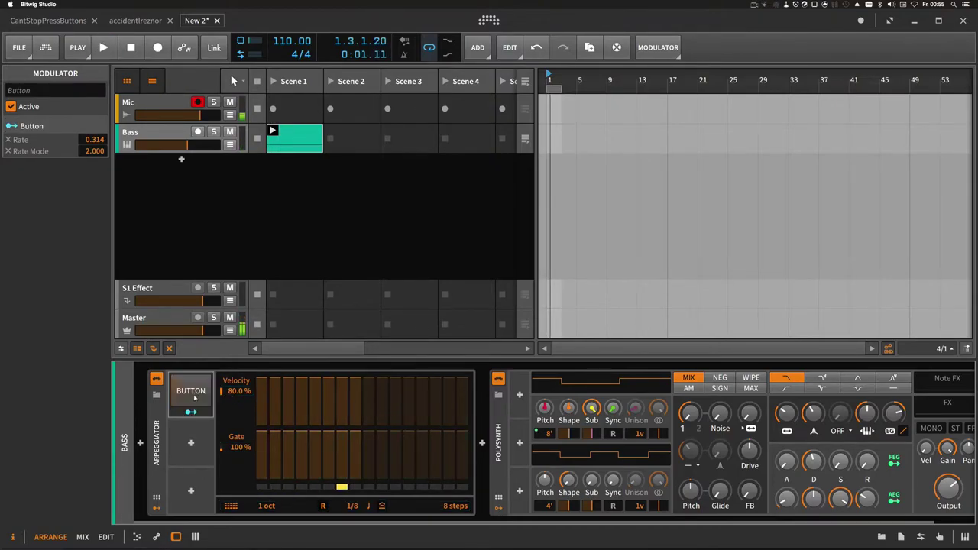
key(space)
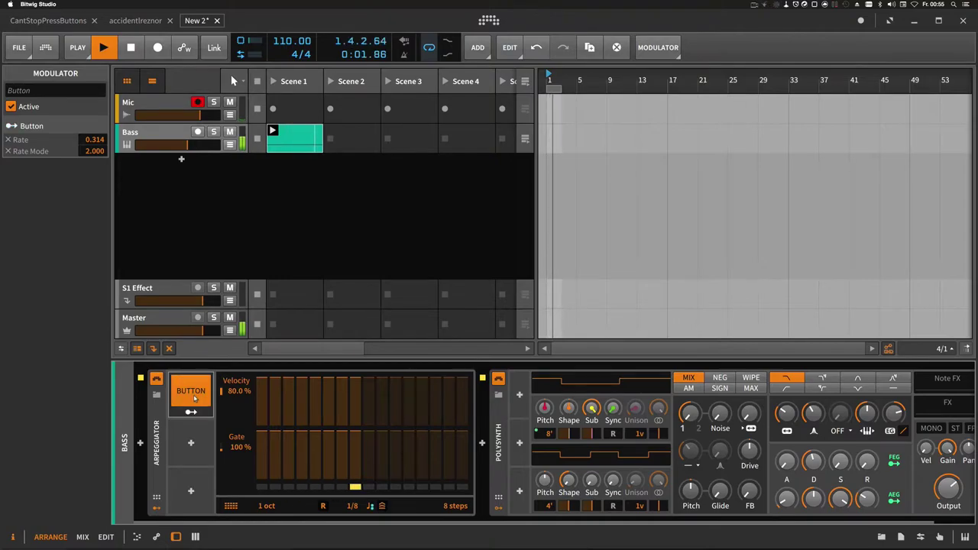
click(194, 398)
click(194, 398)
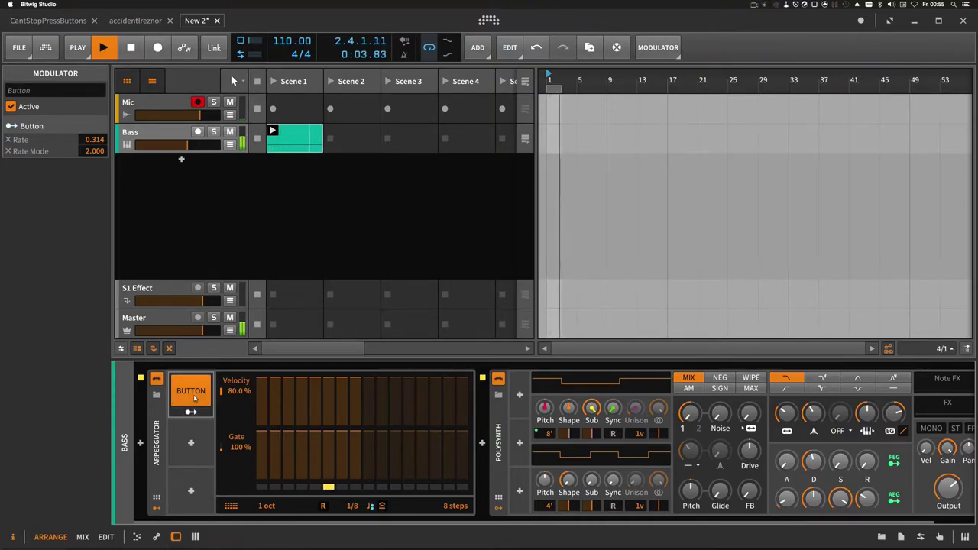
click(194, 398)
click(195, 398)
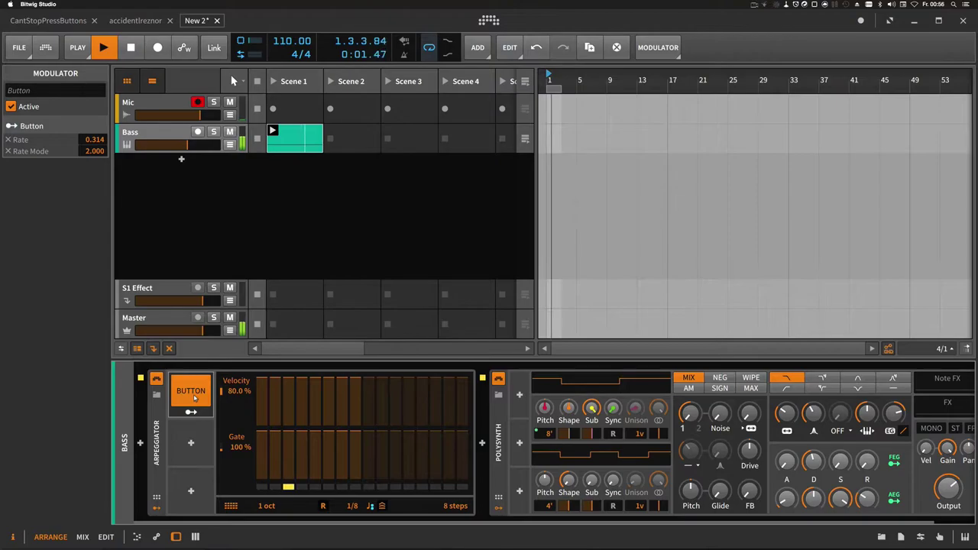
click(194, 399)
key(space)
Step: Add a Steps modulator to the Arpeggiator and set its step rate to 8th
click(191, 443)
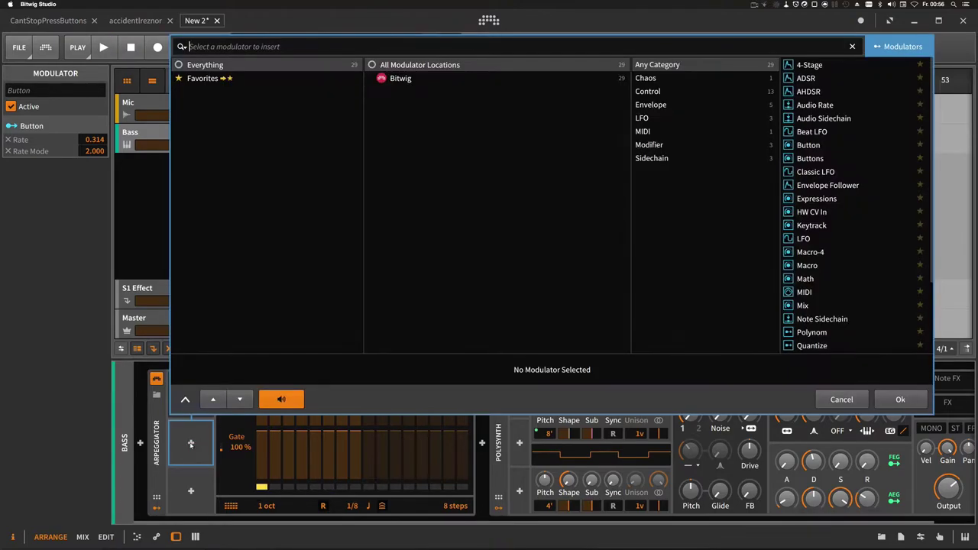
text(ste)
key(Return)
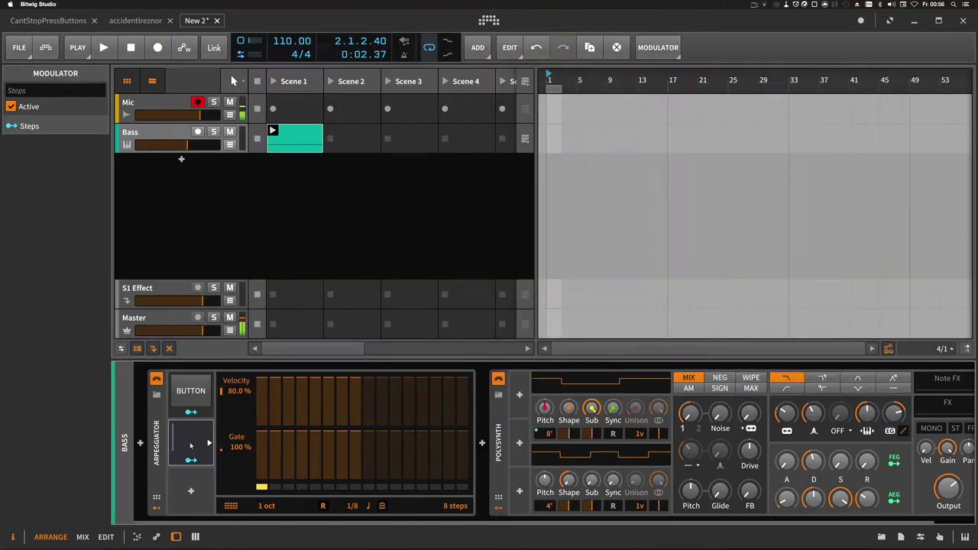
click(209, 444)
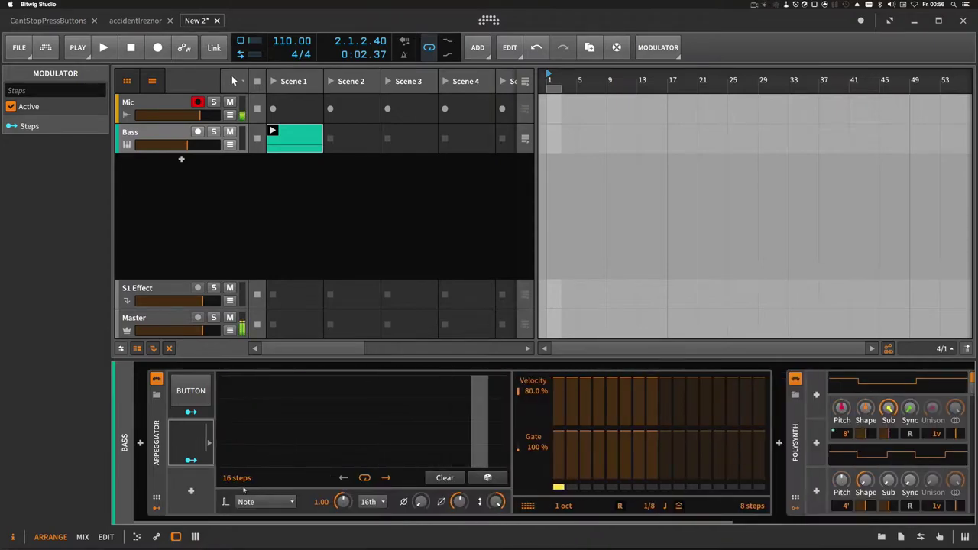
click(370, 501)
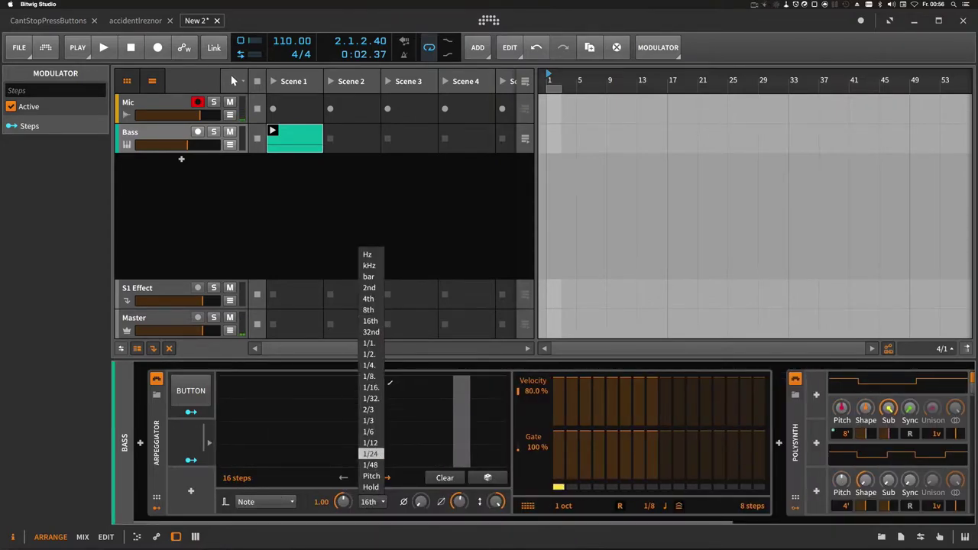
click(368, 310)
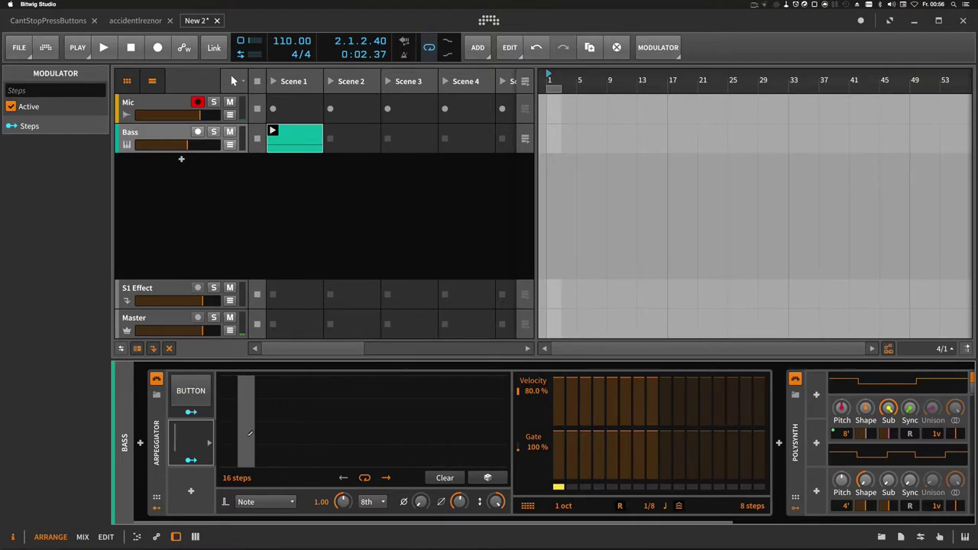
Step: Raise only the last two of the Steps modulator's 16 steps to full value, clearing the rest
click(246, 427)
mouse_move(280, 424)
mouse_down()
mouse_move(487, 411)
mouse_move(510, 382)
mouse_move(503, 358)
mouse_move(482, 375)
mouse_up()
click(444, 478)
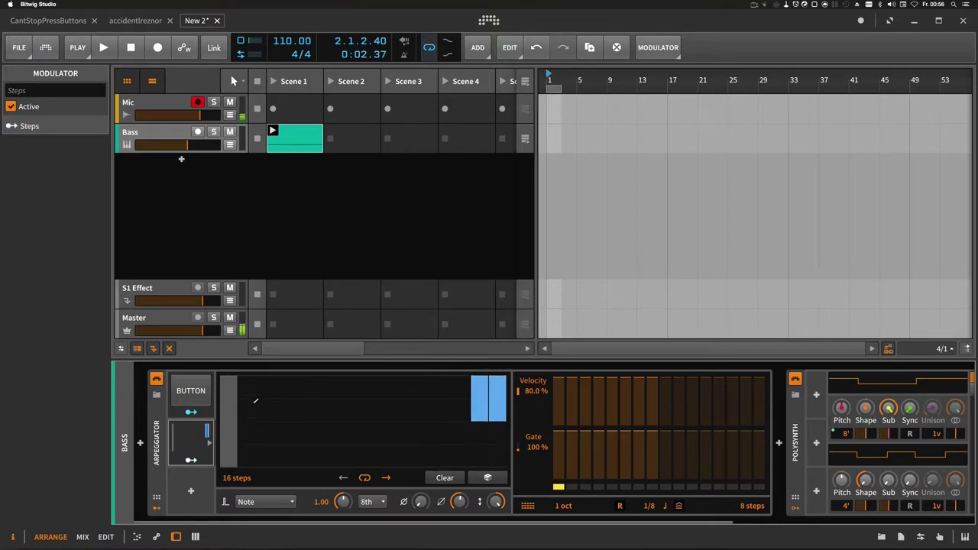
Step: Map the Steps modulator to the Button modulator by 1.000 and start playback
click(191, 460)
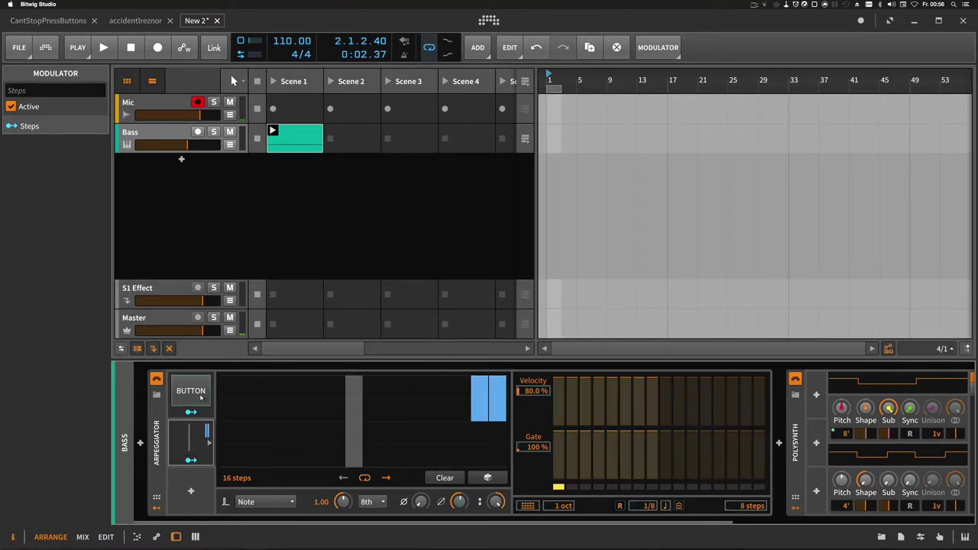
click(206, 398)
click(191, 460)
key(space)
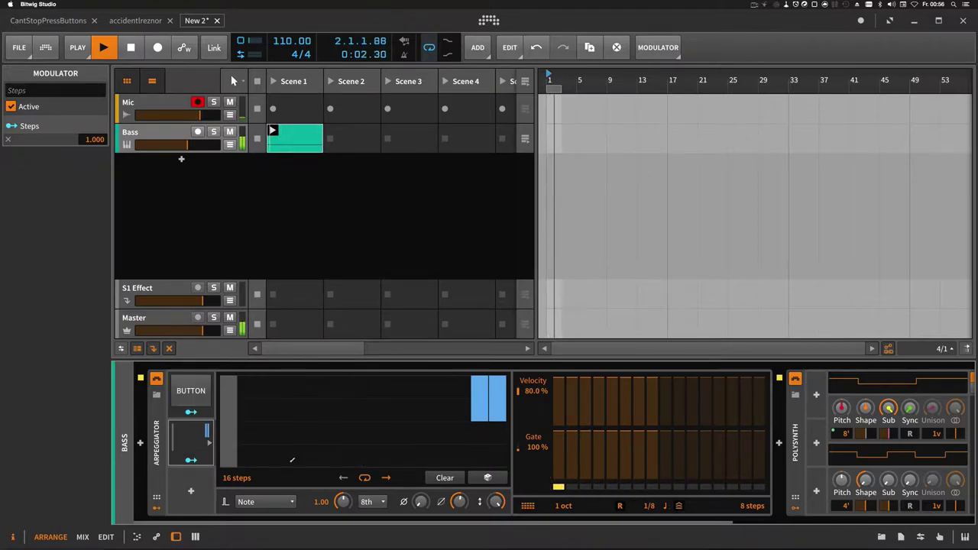
Step: Set the Steps modulator's trigger mode to Transport and check its mapping to the Button
click(264, 501)
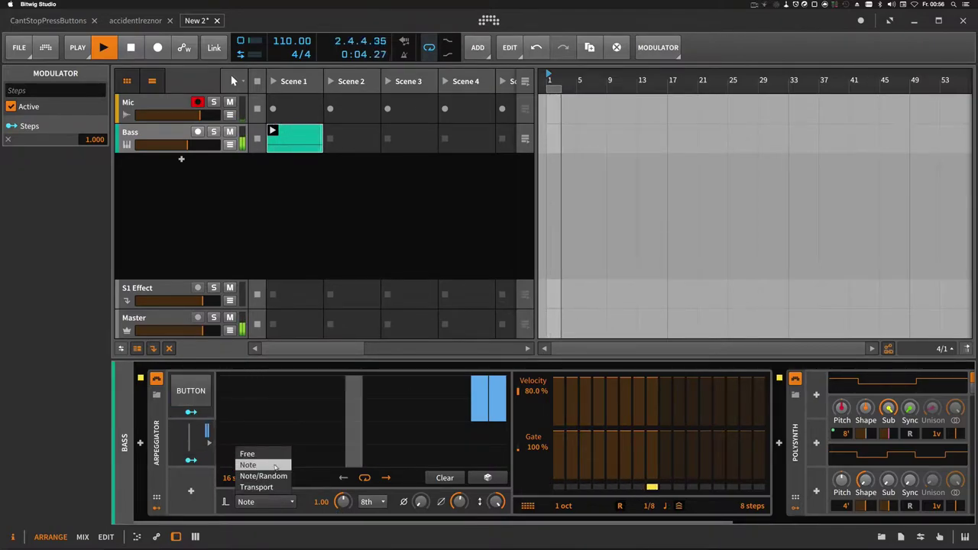
click(259, 487)
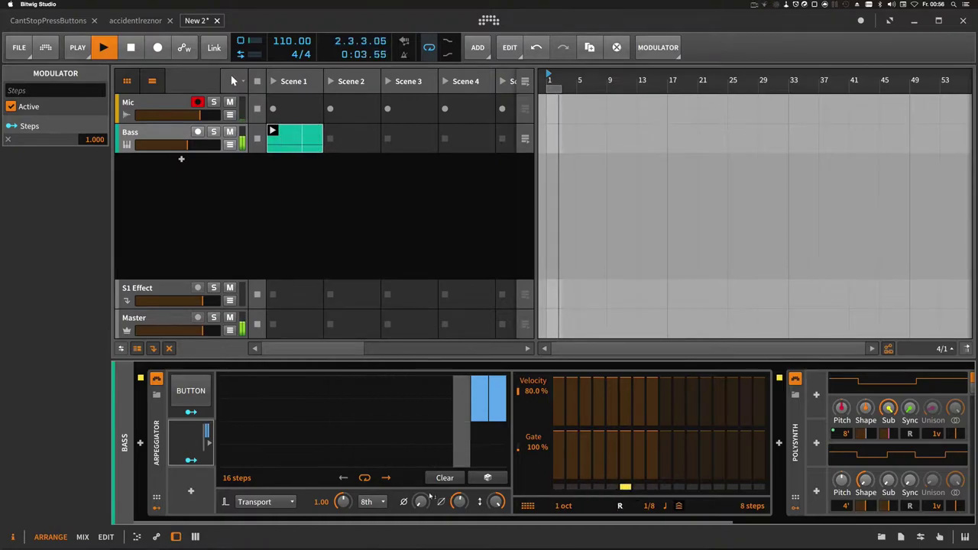
click(191, 462)
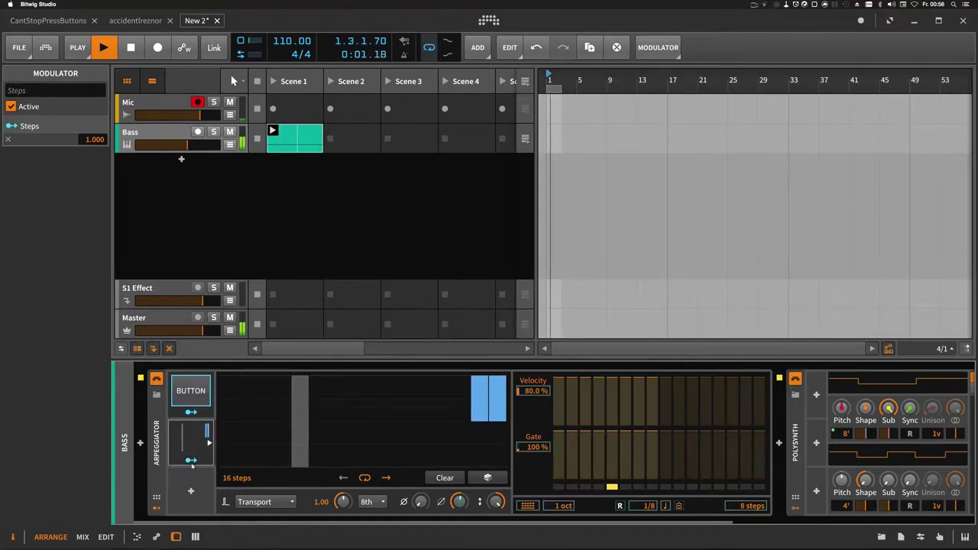
click(191, 462)
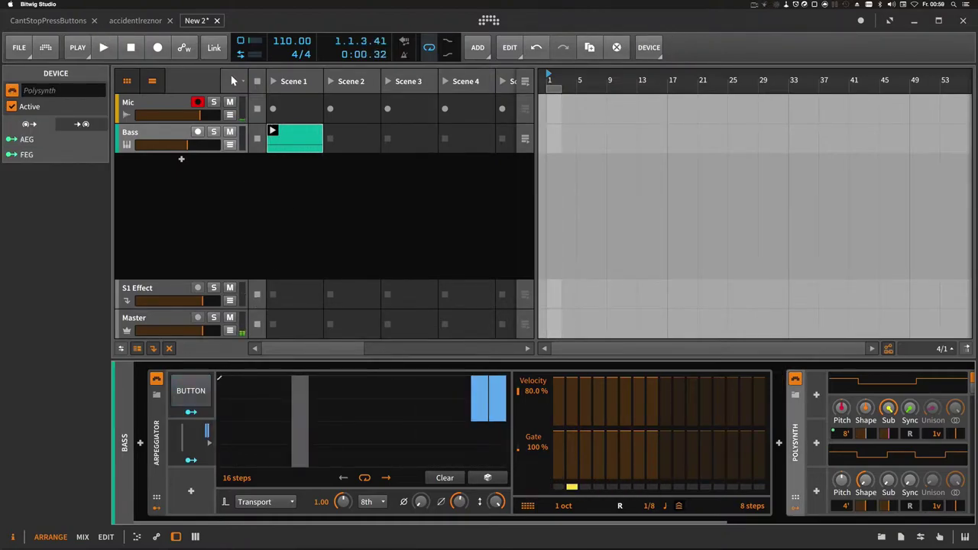
Step: Collapse the Steps editor and insert a Note Pitch Shifter between the Arpeggiator and Polysynth
click(194, 436)
click(208, 442)
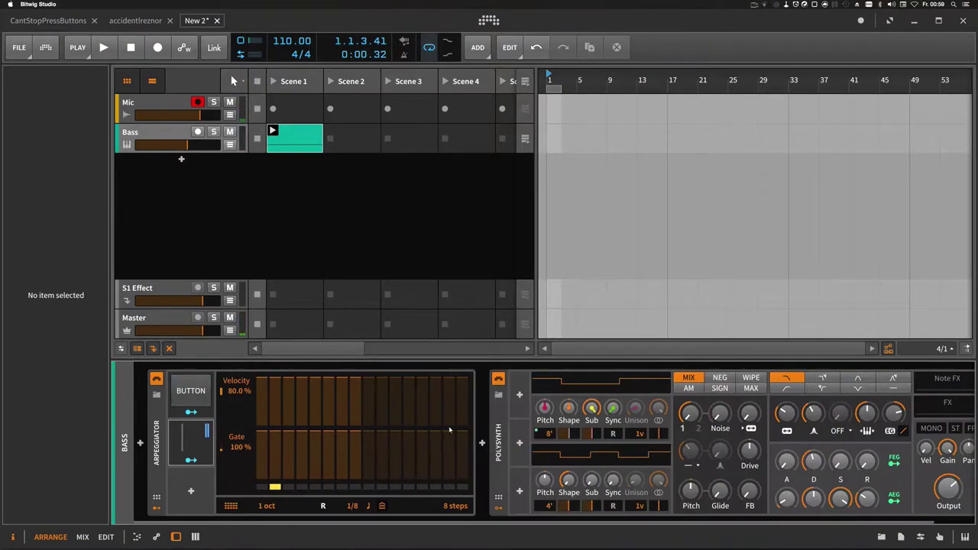
click(482, 444)
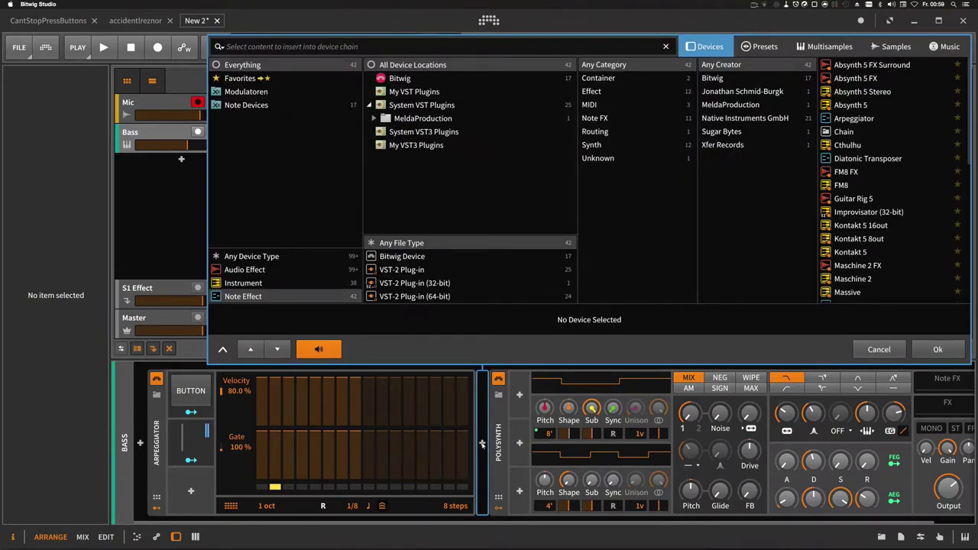
text(pitch)
key(Return)
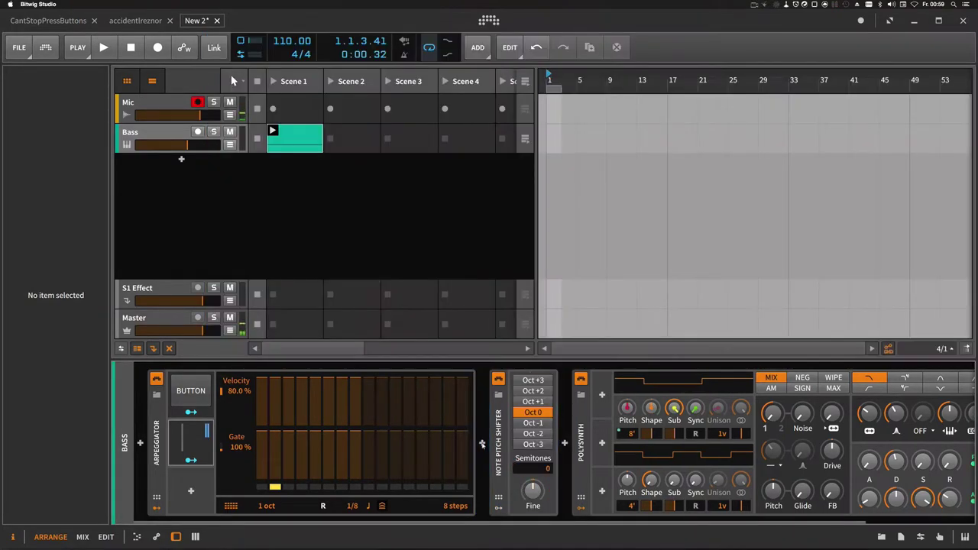
Step: Copy the Arpeggiator's Steps modulator to the Note Pitch Shifter and map it to Semitones by -1.997
click(498, 498)
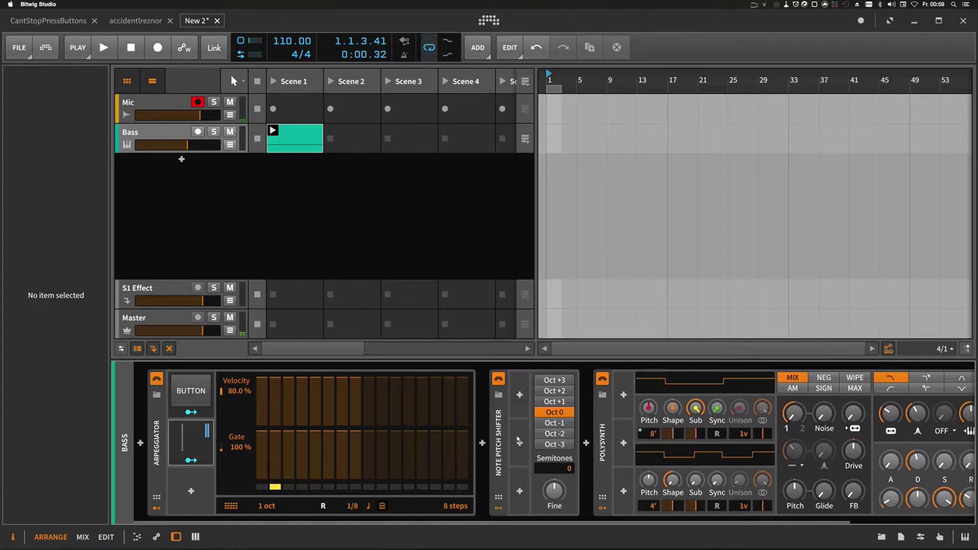
drag(201, 440, 560, 397)
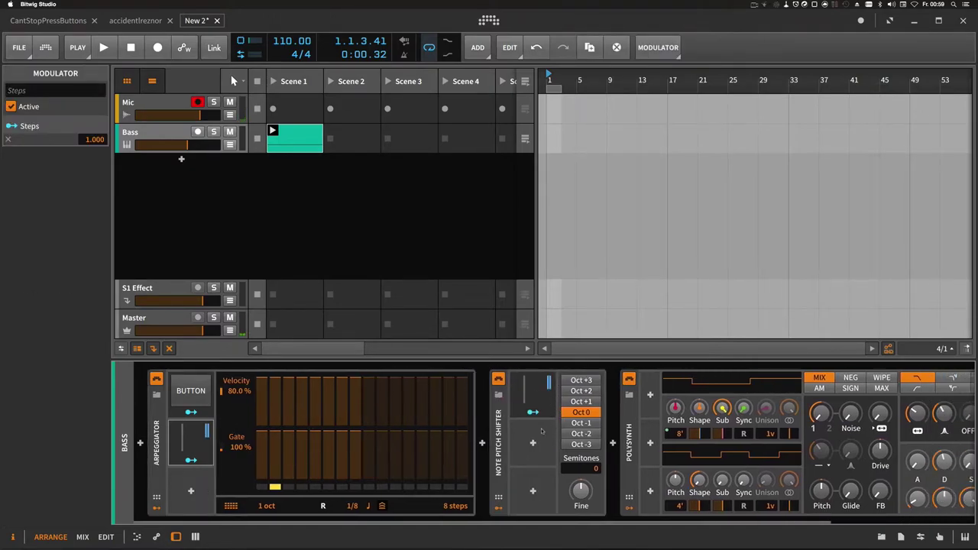
click(533, 412)
drag(581, 468, 581, 521)
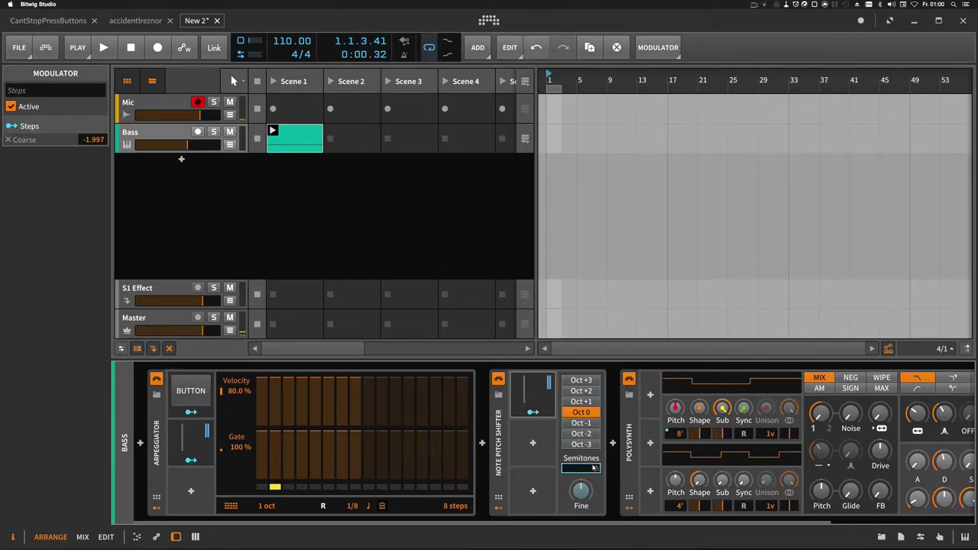
Step: During playback, set the Note Pitch Shifter's Steps modulator rate to 4th and raise its last eight steps to full value
key(space)
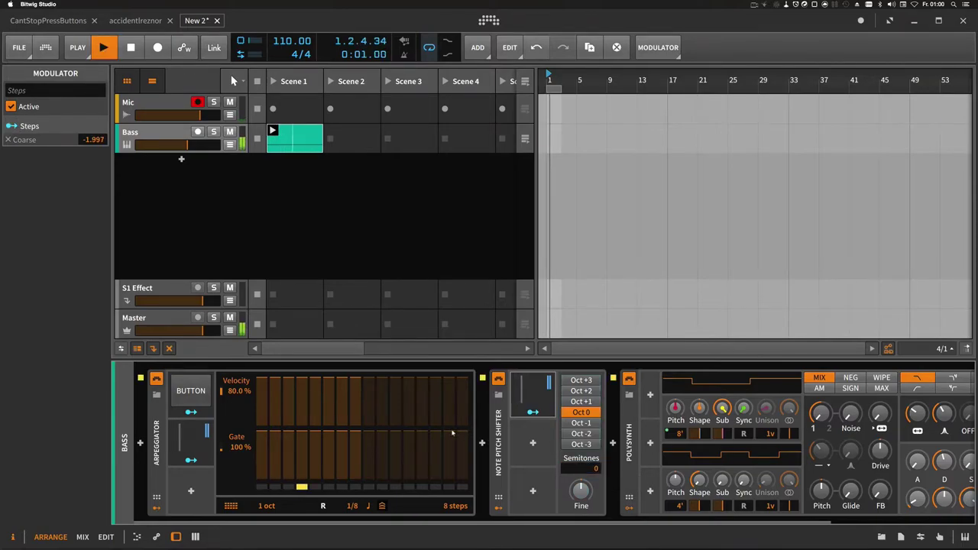
click(549, 395)
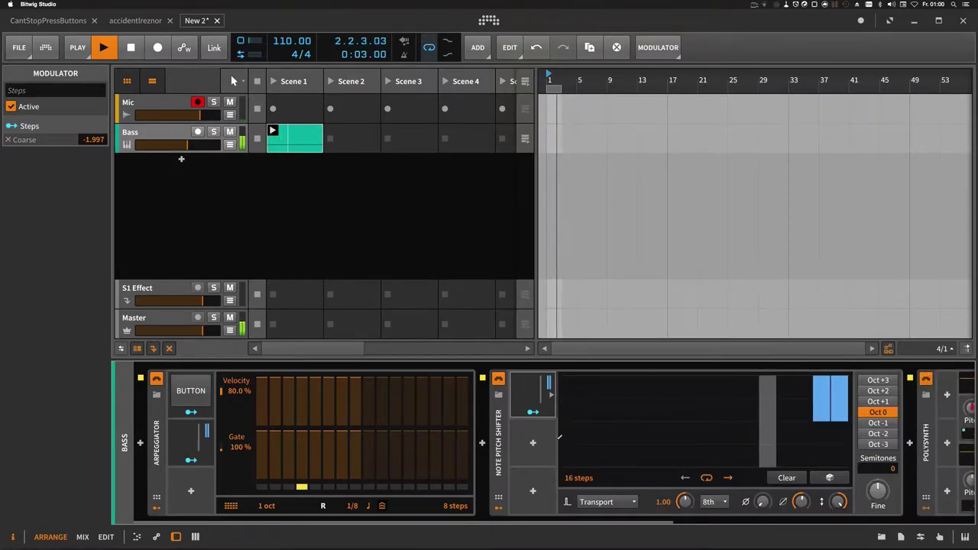
click(715, 502)
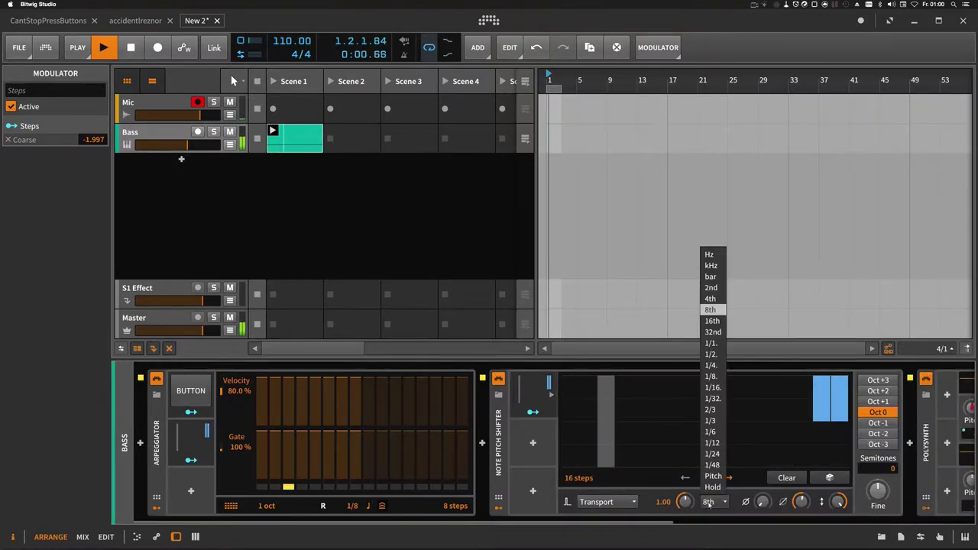
click(712, 299)
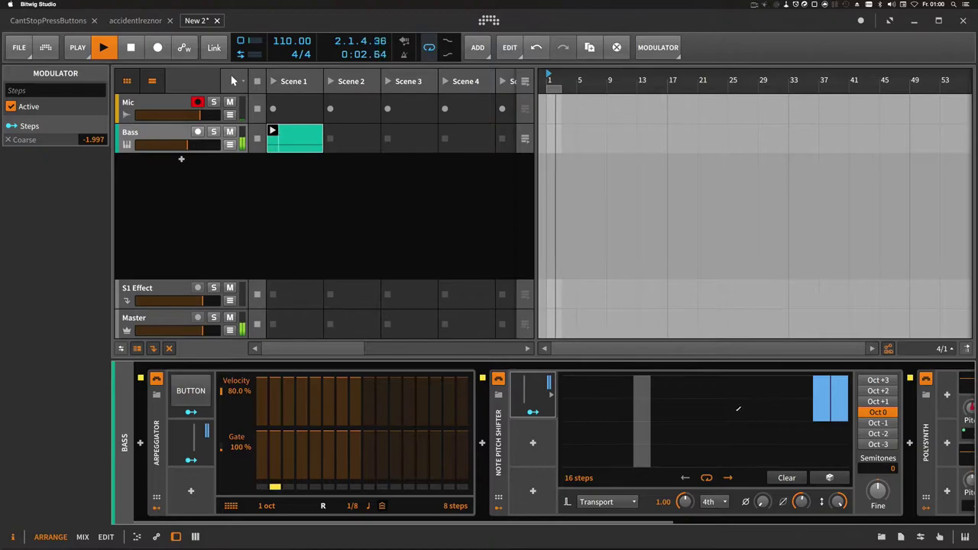
mouse_move(710, 414)
mouse_down()
mouse_move(718, 370)
mouse_move(824, 362)
mouse_up()
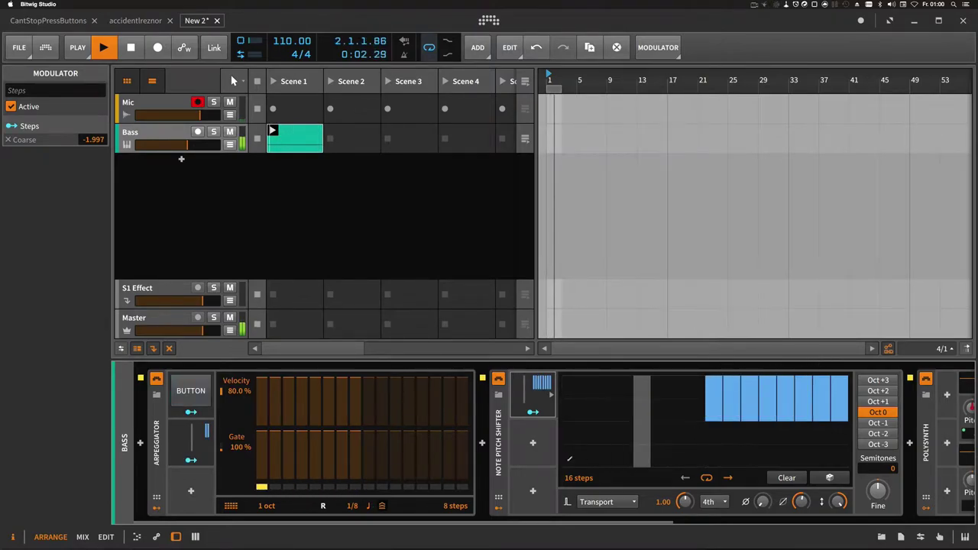
Step: Extend the arranger loop region to 8 bars, then review the Bass clip's note and reopen the track's full device chain
drag(561, 89, 594, 103)
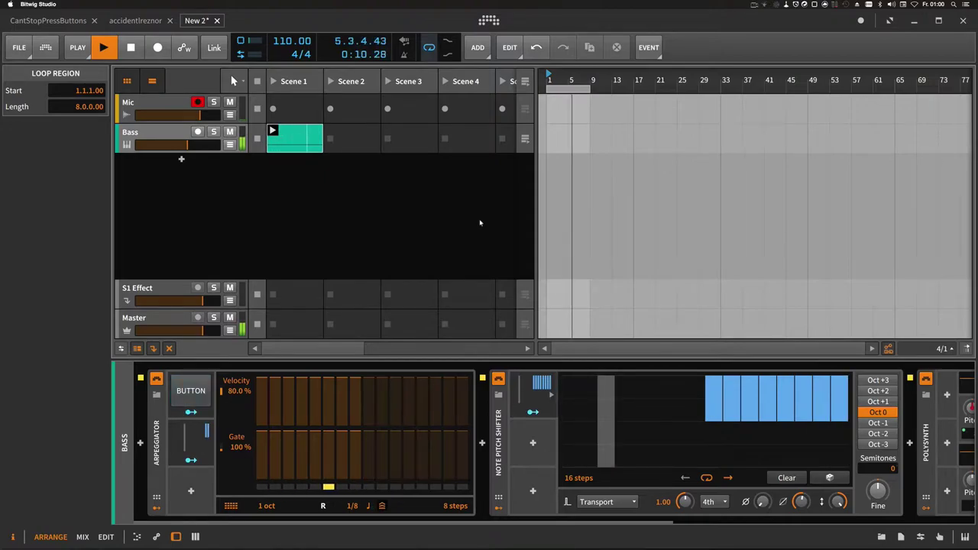
double_click(304, 150)
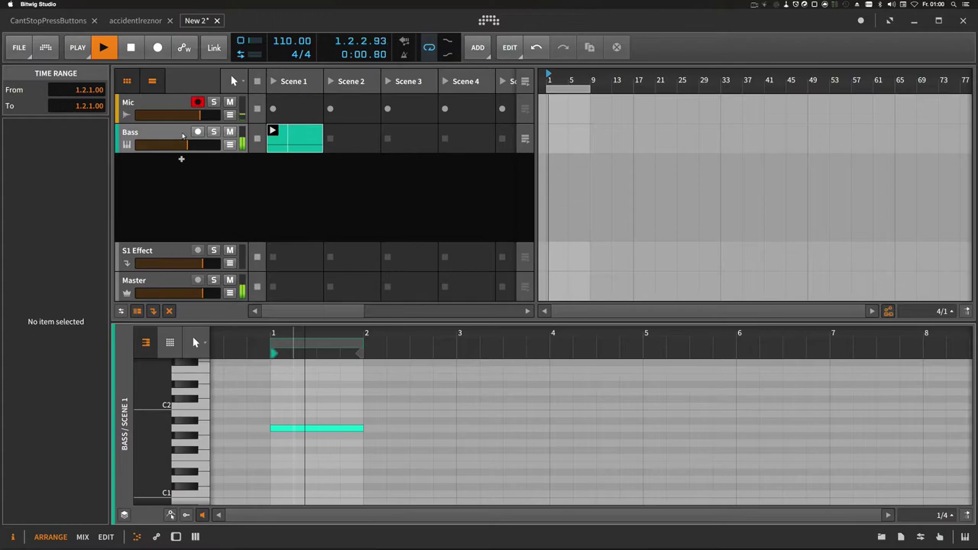
double_click(183, 136)
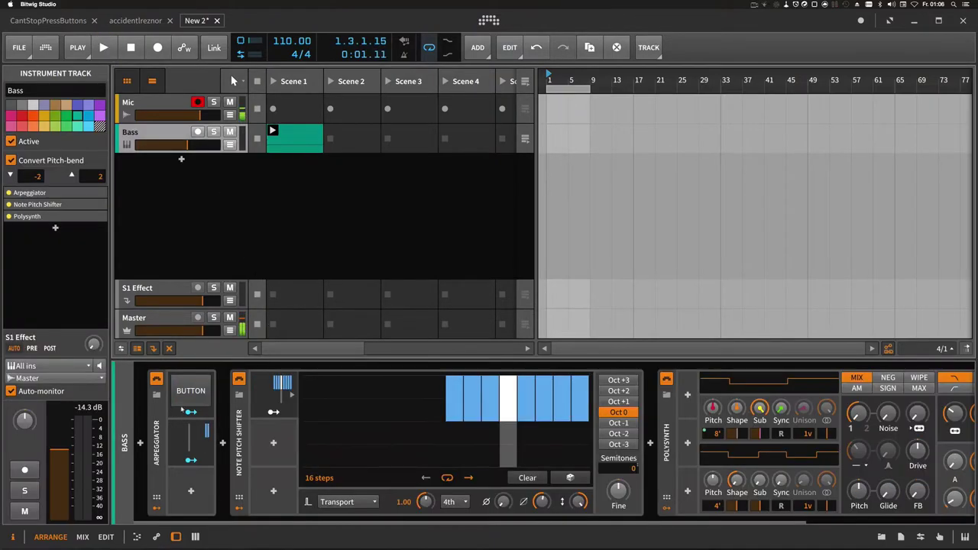
double_click(159, 425)
Step: Create a new instrument track below Bass with the E-Kick device
click(190, 176)
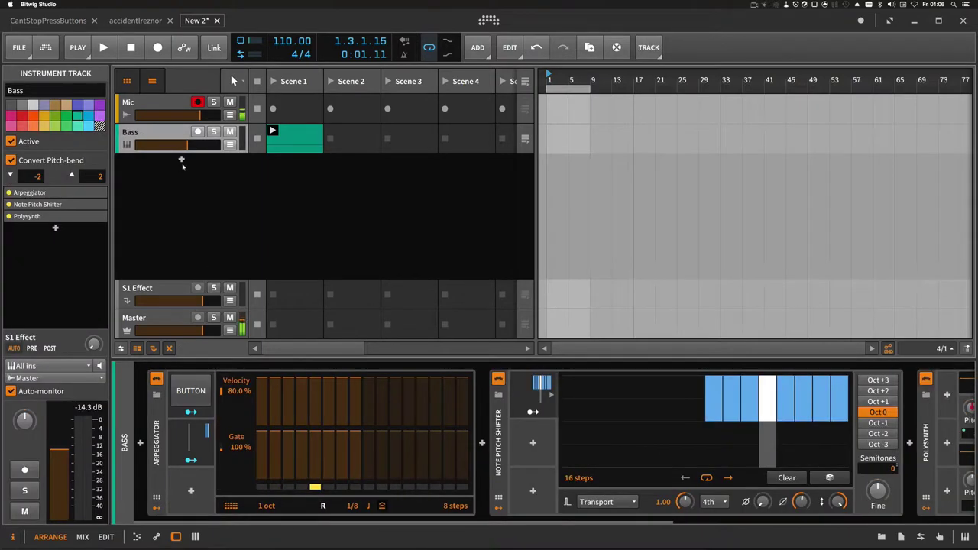
double_click(182, 164)
text(kick)
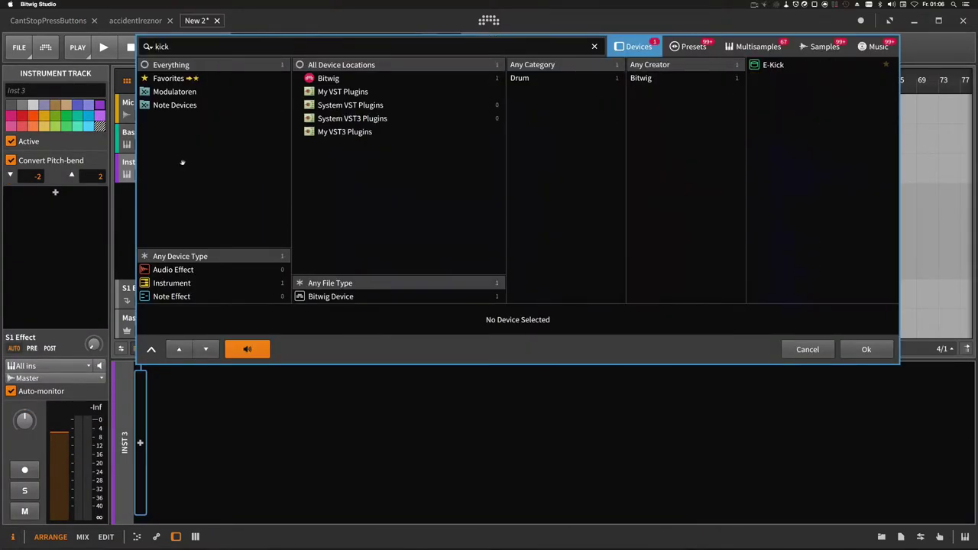
key(Return)
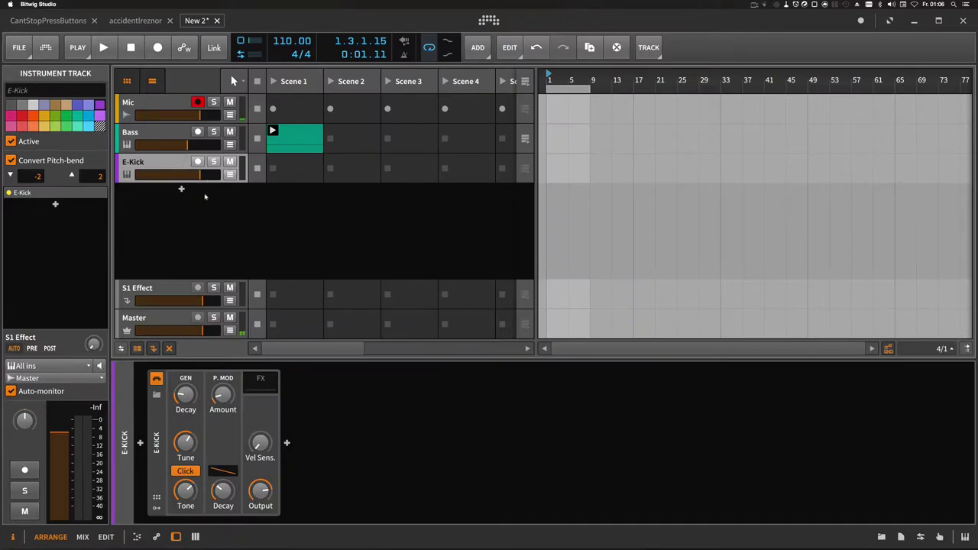
Step: Insert an Arpeggiator before the E-Kick device
click(140, 443)
text(arp)
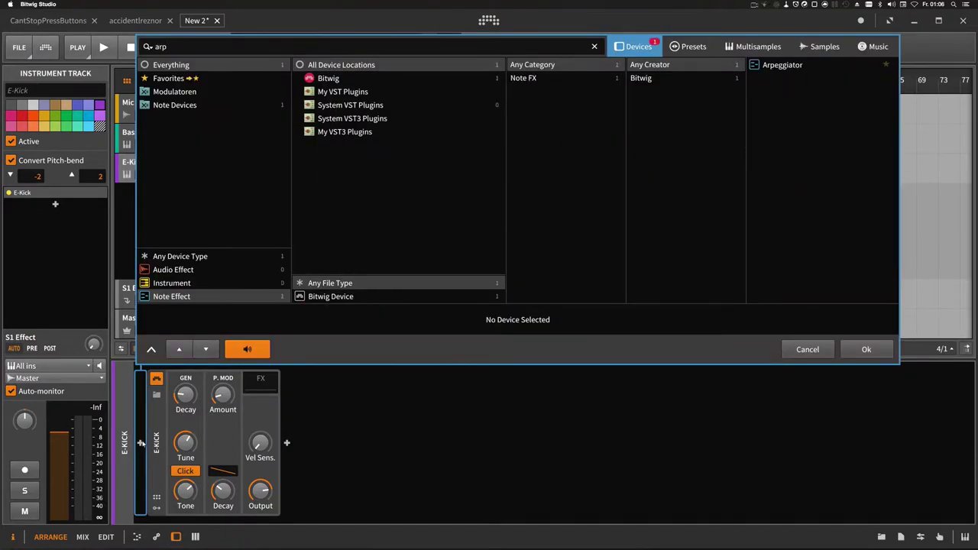
key(Return)
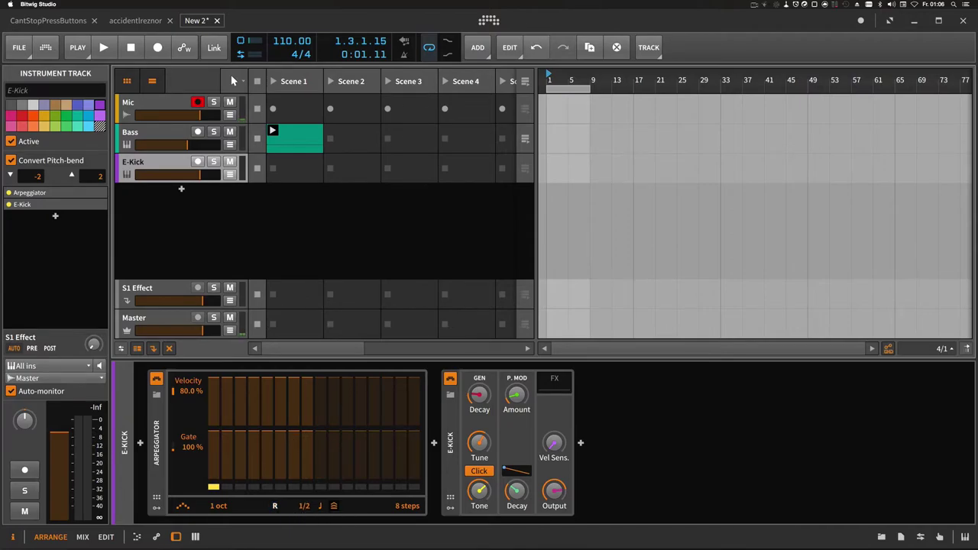
Step: Copy the Bass clip into the E-Kick track's Scene 1 slot and launch it
click(294, 144)
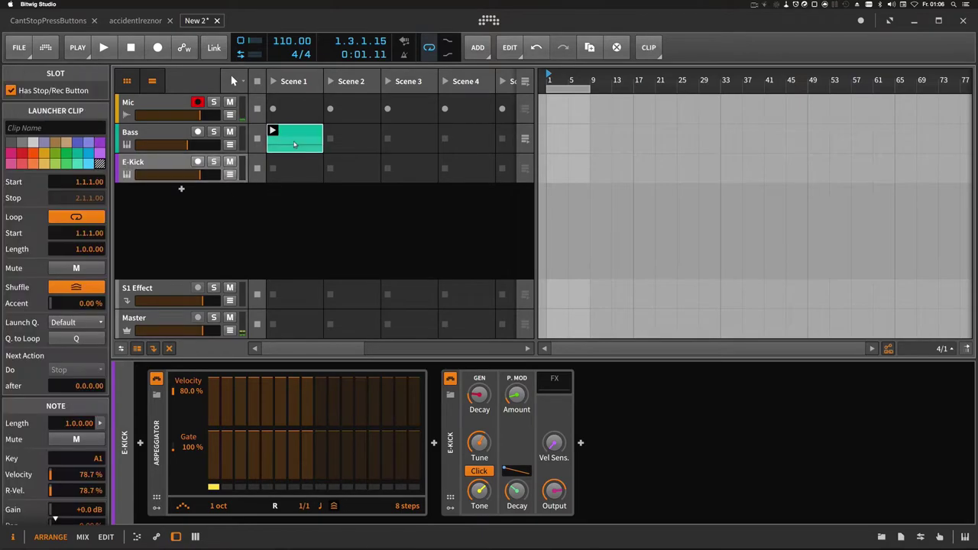
click(294, 171)
click(273, 162)
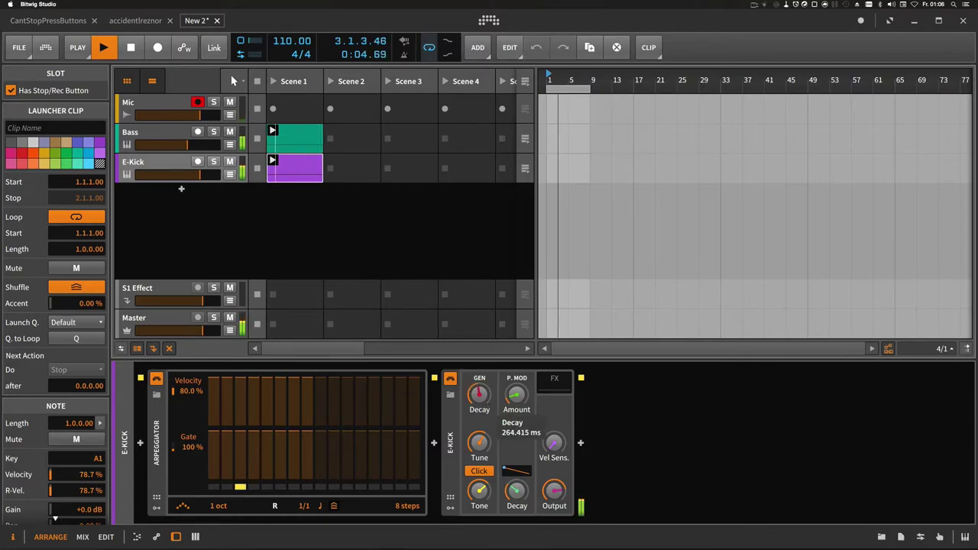
Step: During playback, set the E-Kick generator's Decay to about 264 ms and fine-tune the pitch modulation decay by ear
drag(480, 395, 483, 404)
drag(515, 490, 515, 484)
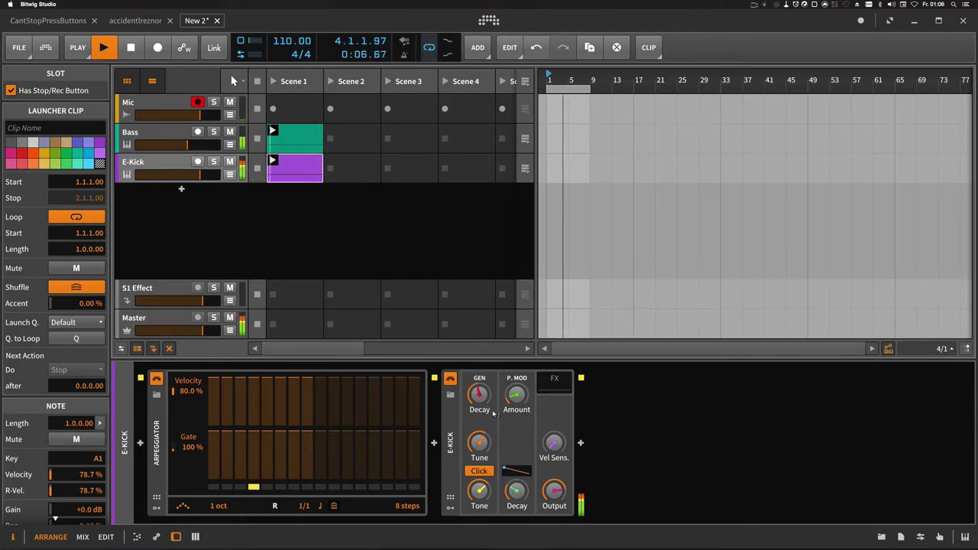
drag(479, 396, 483, 404)
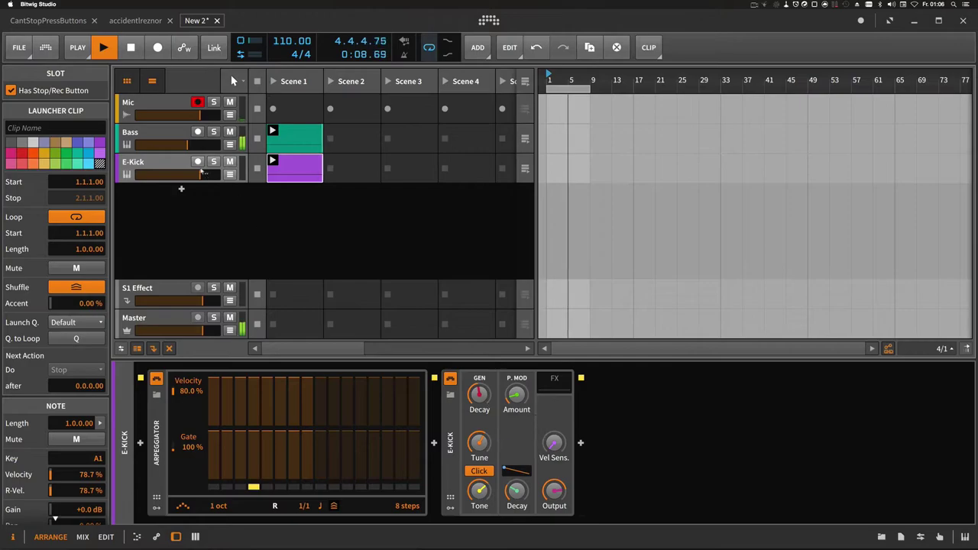
Step: Lower the E-Kick and Bass track volumes slightly, then stop playback
drag(203, 174, 181, 145)
click(277, 246)
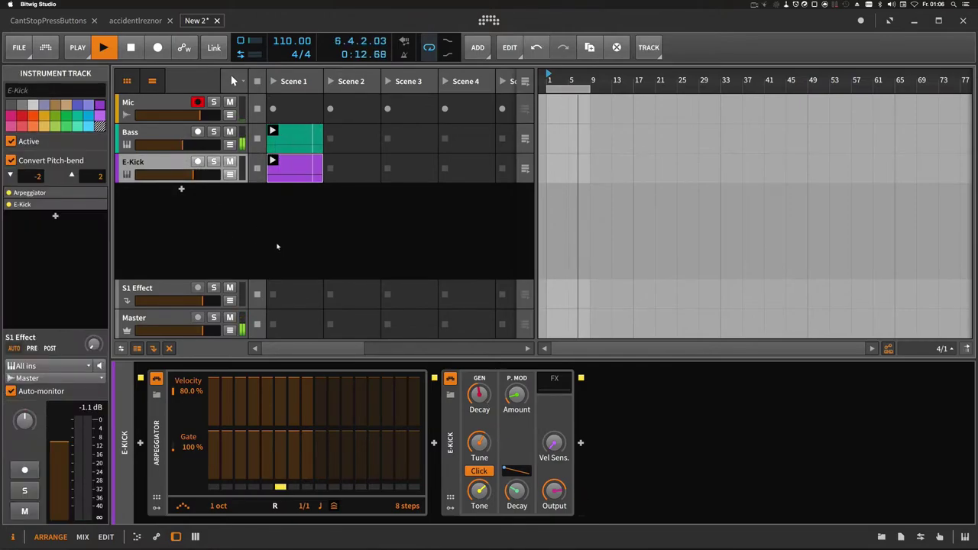
click(275, 246)
key(space)
Step: Copy the E-Kick clip onto a new instrument track below it and load the E-Clap device there
drag(293, 181, 293, 198)
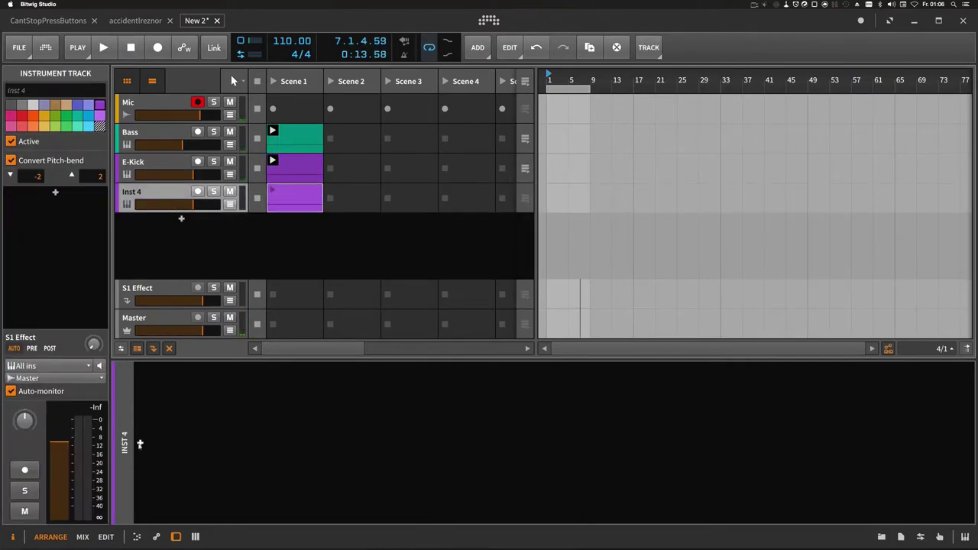
click(140, 444)
text(e clap)
key(Return)
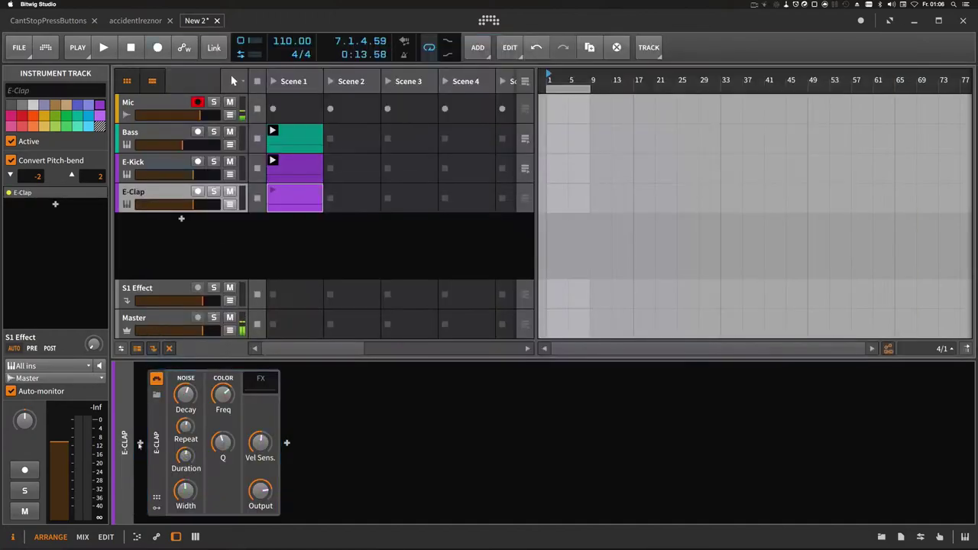
Step: Insert an Arpeggiator before the E-Clap device
click(140, 444)
text(ar)
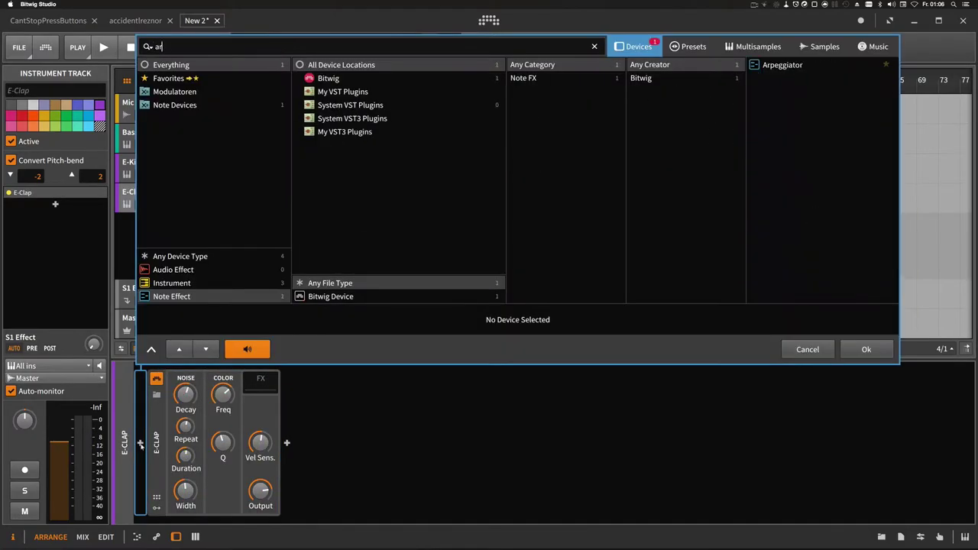
key(Return)
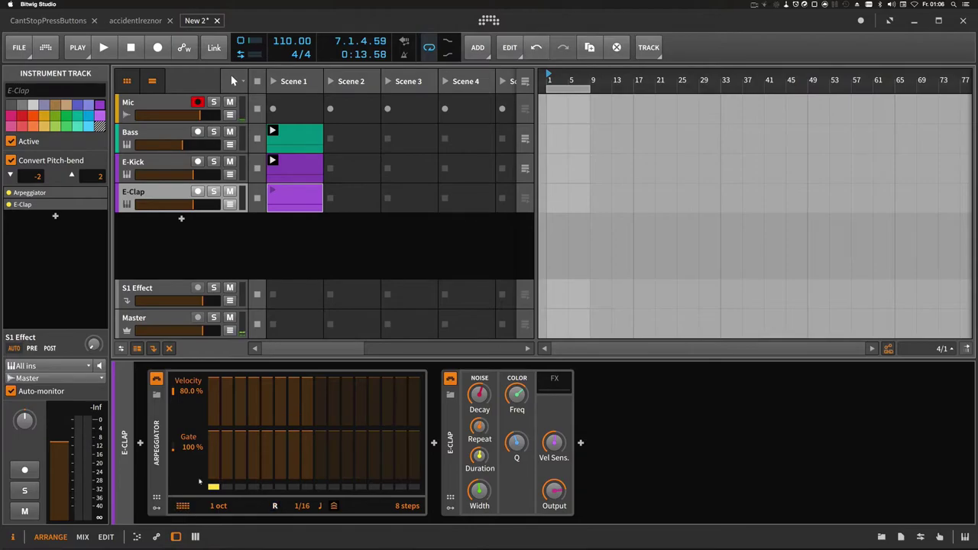
Step: Set the E-Clap Arpeggiator's first-step gate and velocity to zero and shorten its pattern to 2 steps
drag(218, 448, 217, 489)
drag(218, 393, 218, 432)
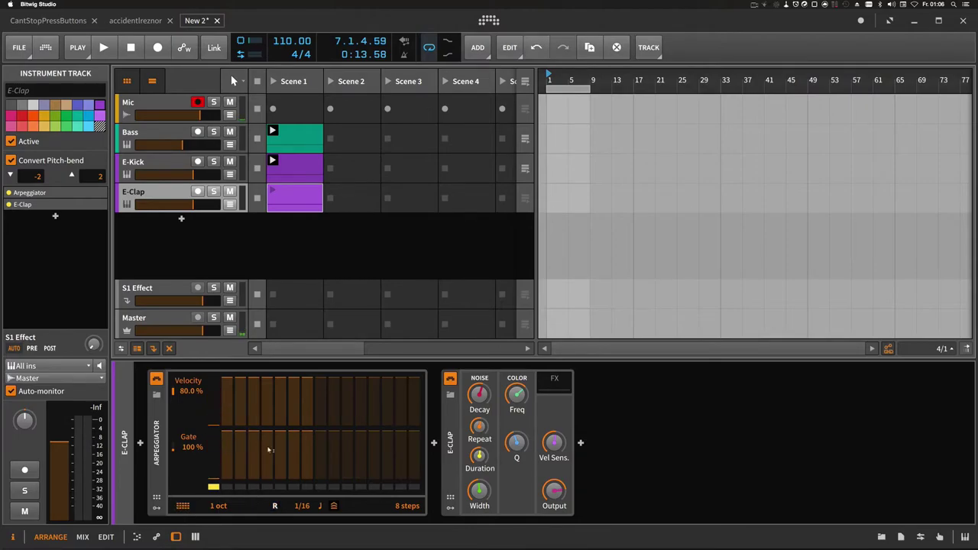
drag(405, 514, 405, 543)
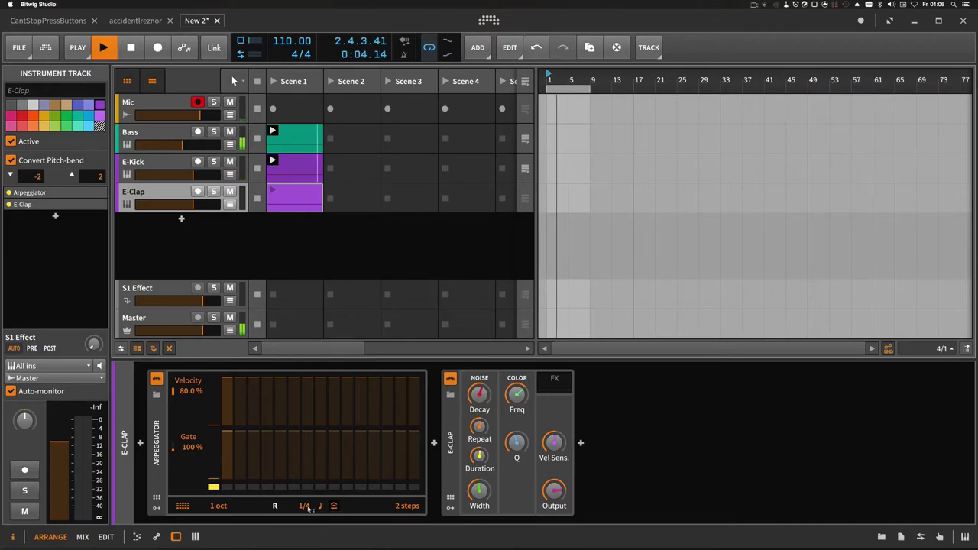
Step: Launch the E-Clap clip and set its Arpeggiator rate to 1/2, restarting playback to check the rhythm
key(space)
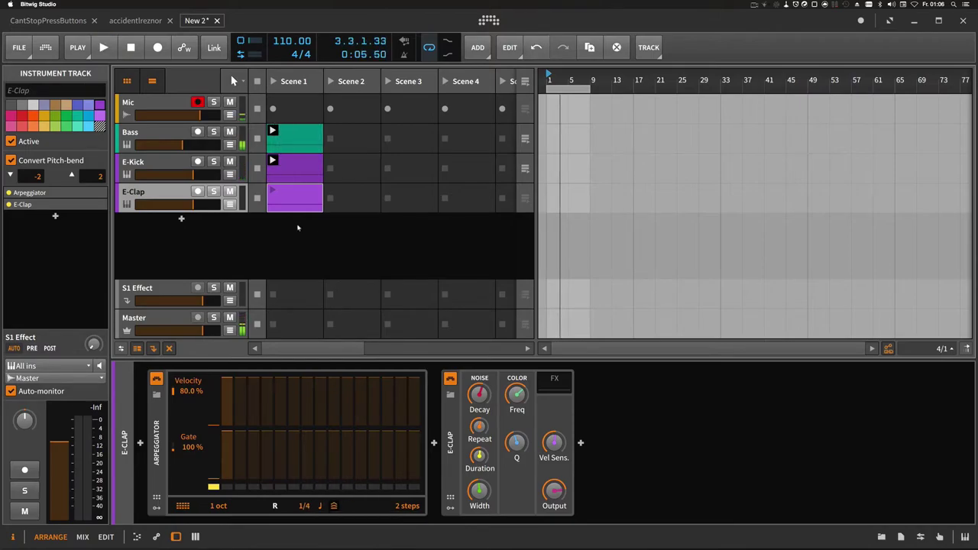
click(274, 192)
drag(308, 509, 309, 497)
key(space)
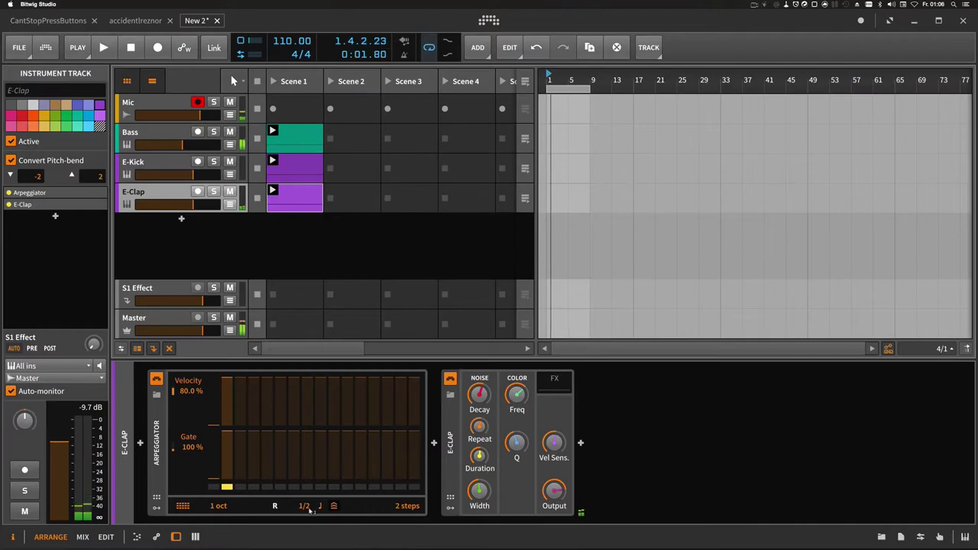
key(space)
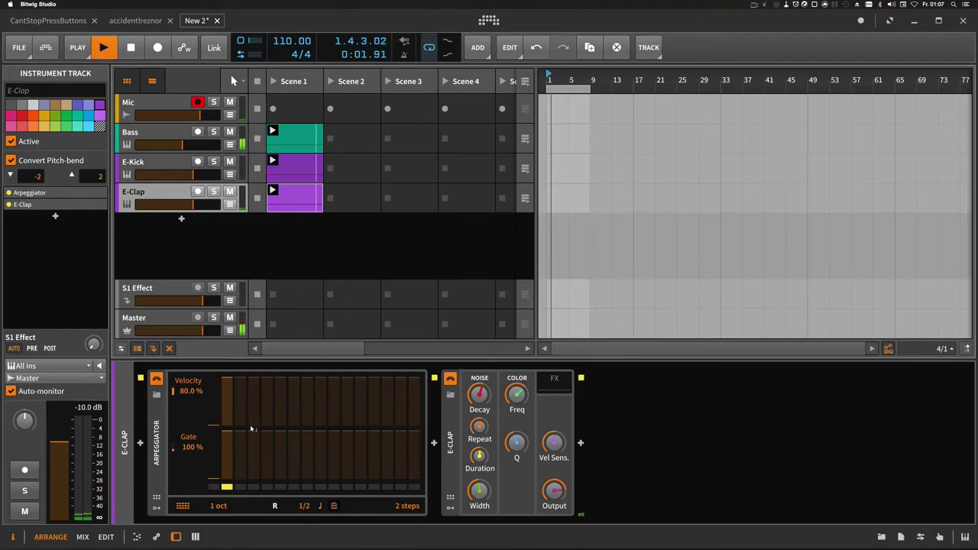
Step: Lower the E-Clap track's volume during playback, then stop the transport
click(218, 430)
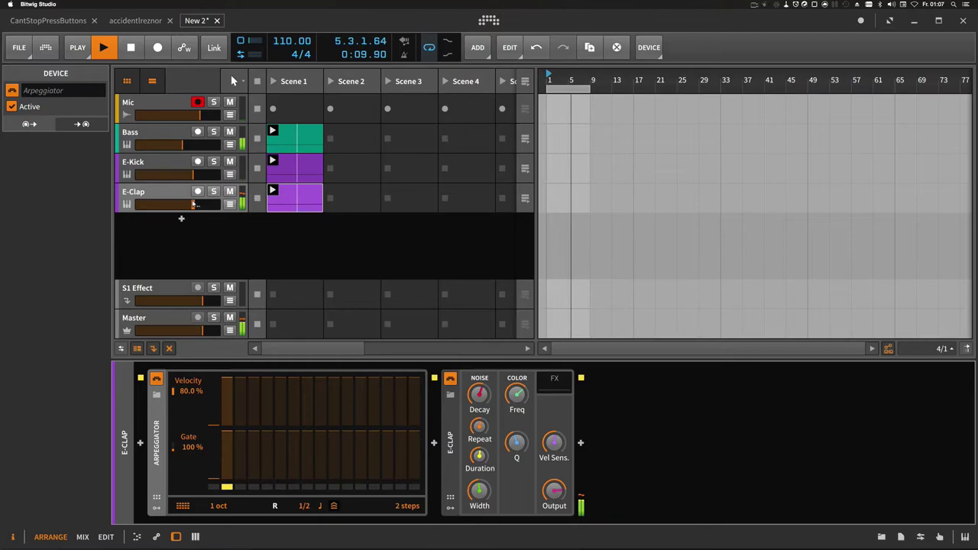
drag(194, 205, 181, 215)
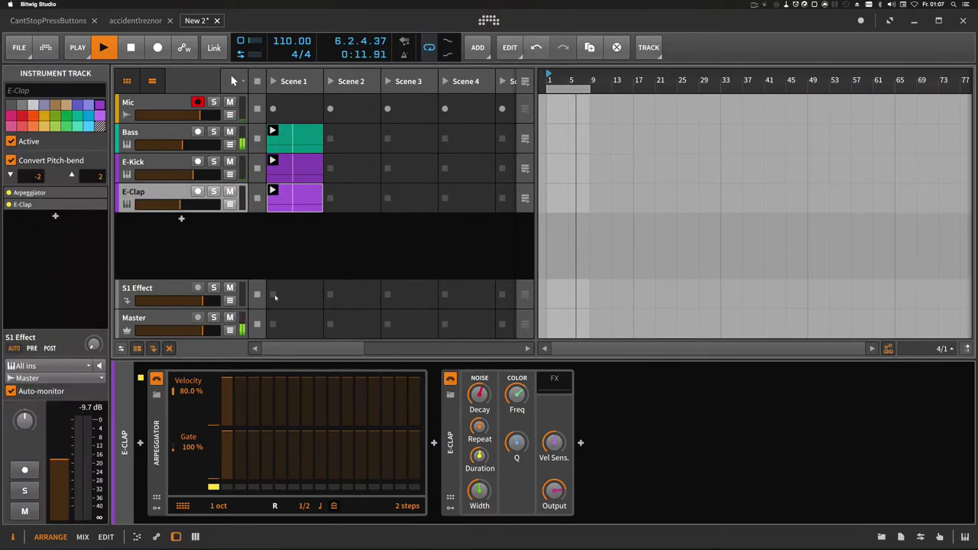
key(space)
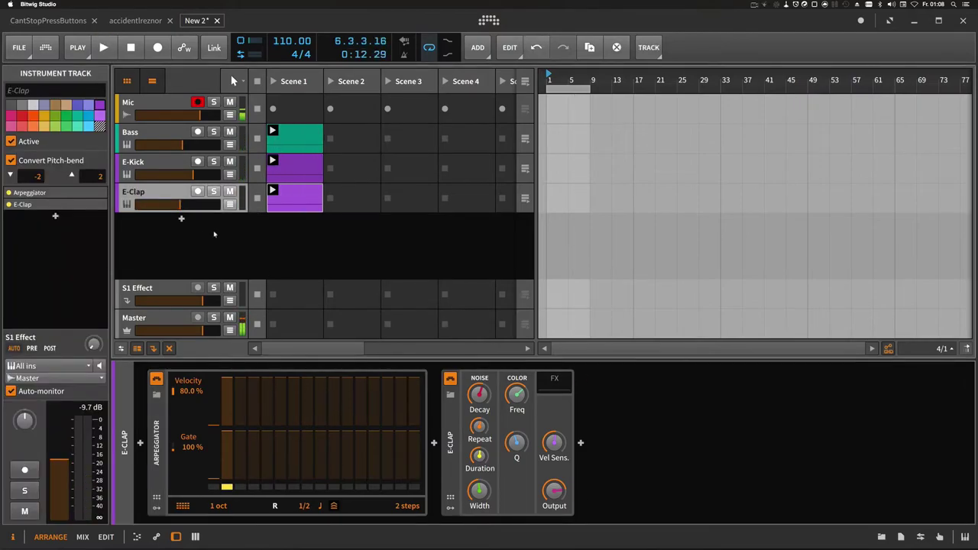
Step: Create a new instrument track below E-Clap with the E-Hat device and insert an Arpeggiator before it
double_click(181, 220)
text(hi hat)
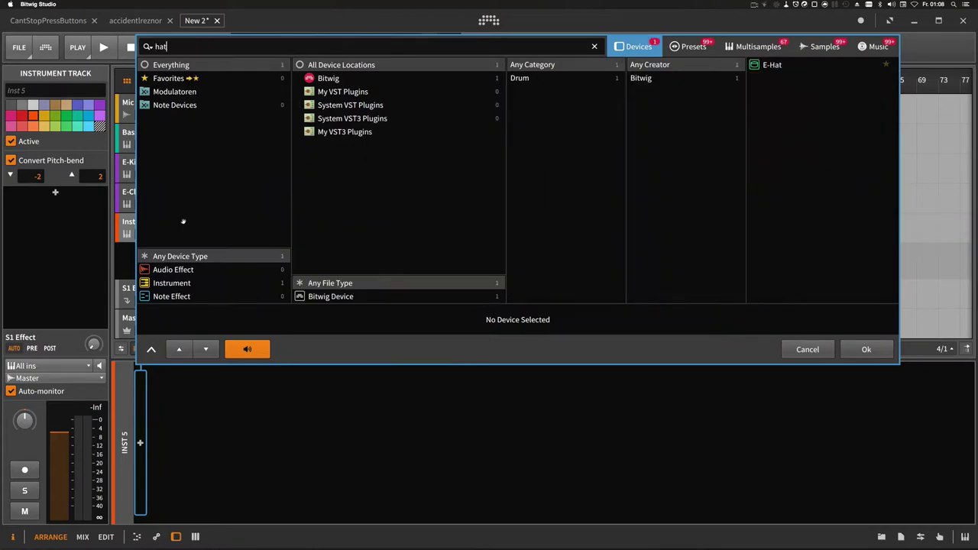
key(Return)
click(140, 442)
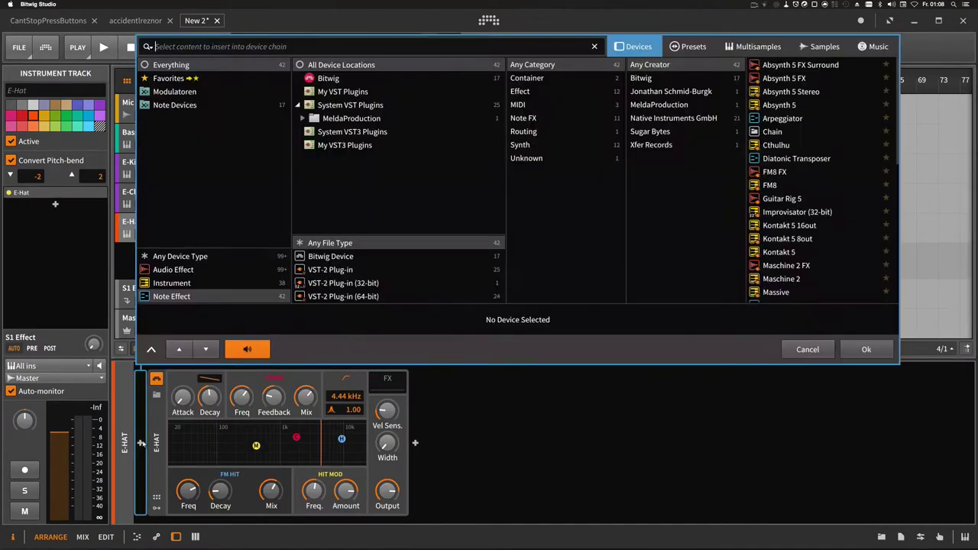
text(arp)
key(Return)
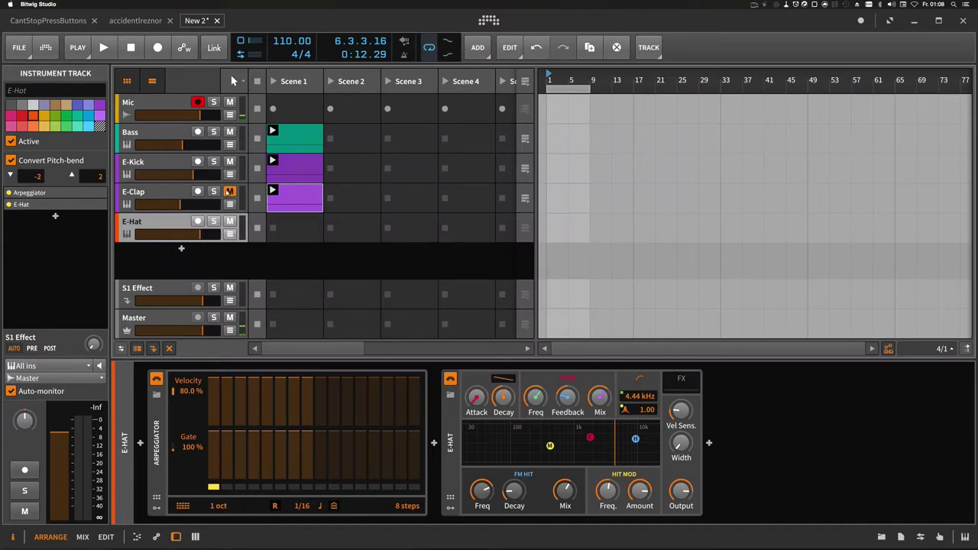
Step: Add a clip to the E-Hat track's Scene 1 slot, play it with the other instruments muted, and set its Arpeggiator rate to 1/8
click(299, 228)
double_click(300, 228)
key(space)
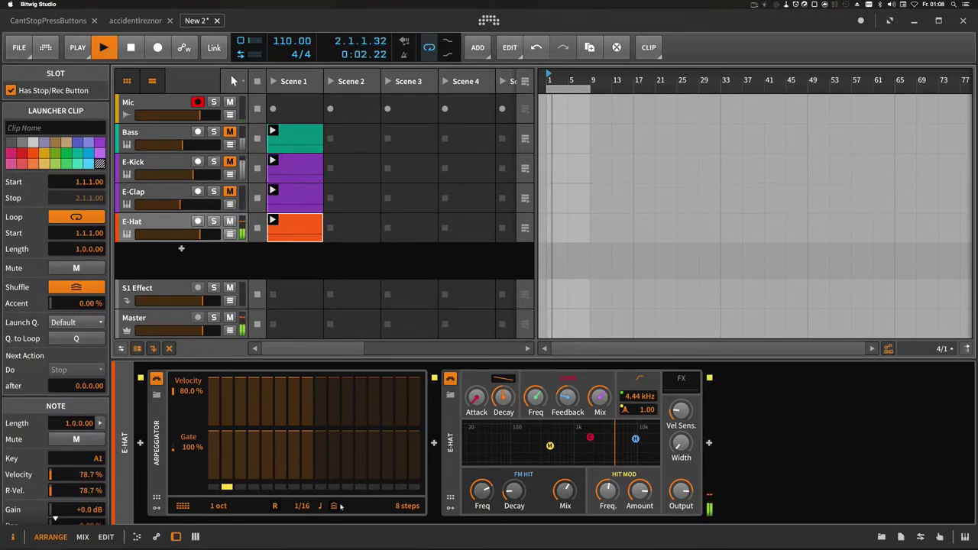
drag(303, 506, 304, 495)
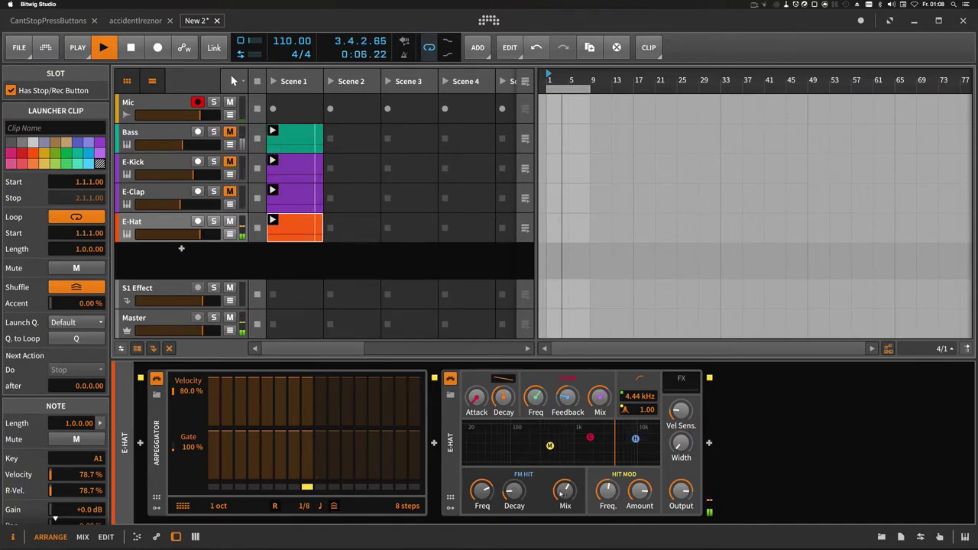
Step: Turn the E-Hat's FM Hit Mix fully down and move the C point to the bottom of the frequency graph
drag(564, 492, 565, 533)
drag(591, 438, 590, 462)
mouse_move(549, 446)
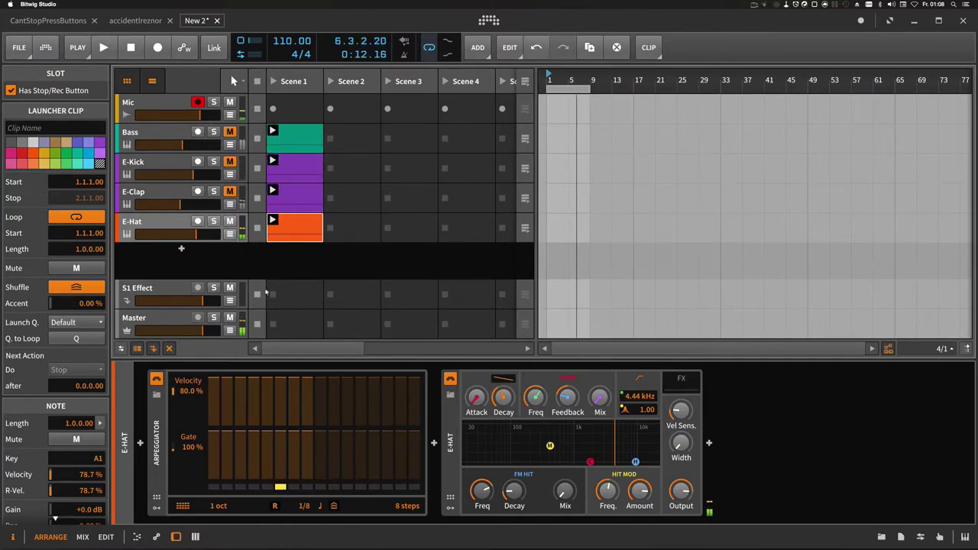
Step: Add a Steps modulator to the E-Hat and map it to Decay with an amount of 0.740
click(472, 395)
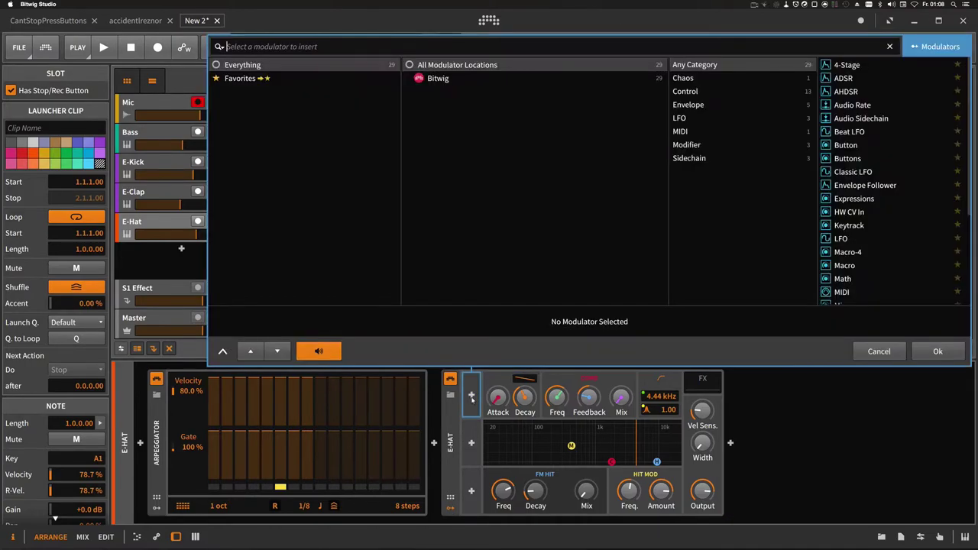
text(step)
key(Down)
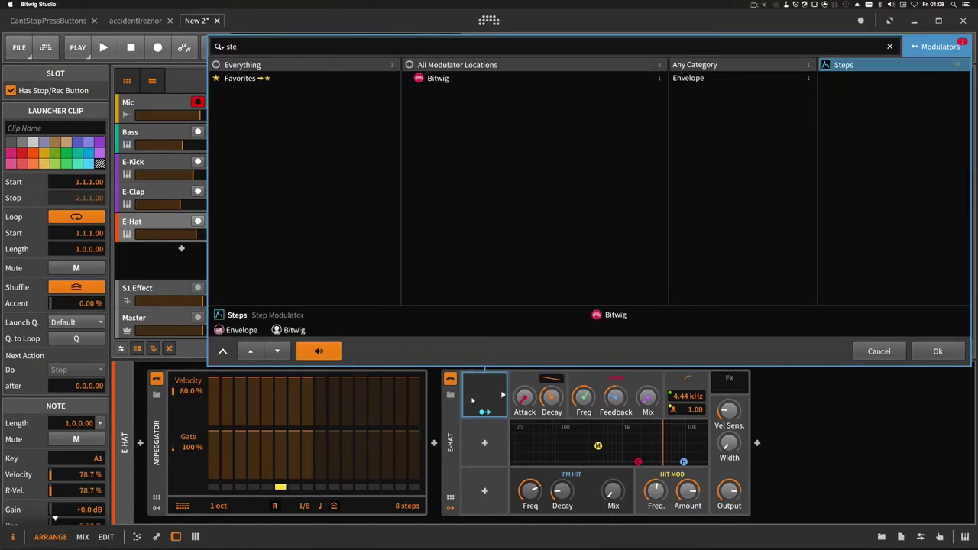
key(Return)
click(485, 413)
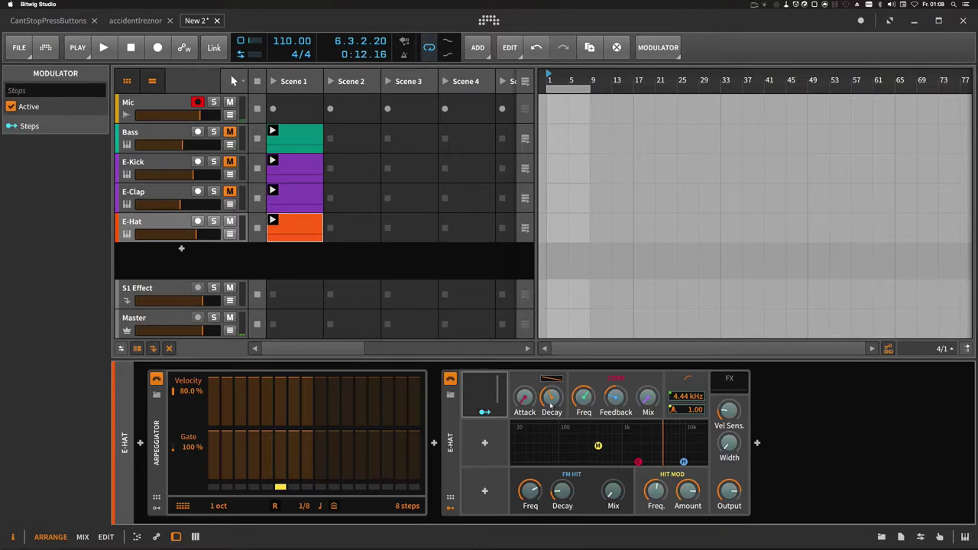
drag(551, 396, 552, 378)
Step: Draw the last four steps of the Steps modulator as a rising ramp and set its trigger mode to Transport
click(502, 395)
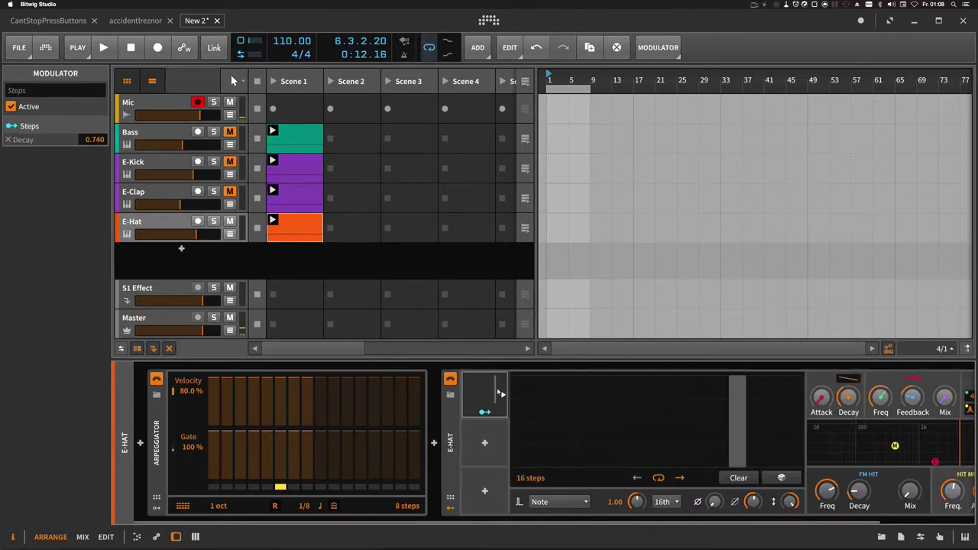
mouse_move(735, 412)
mouse_down()
mouse_move(778, 406)
mouse_move(794, 393)
mouse_up()
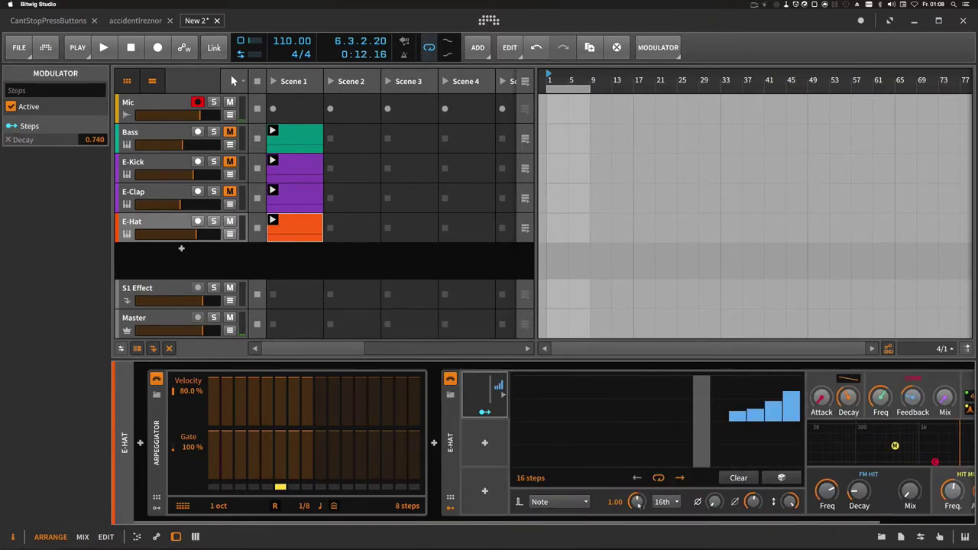
click(578, 503)
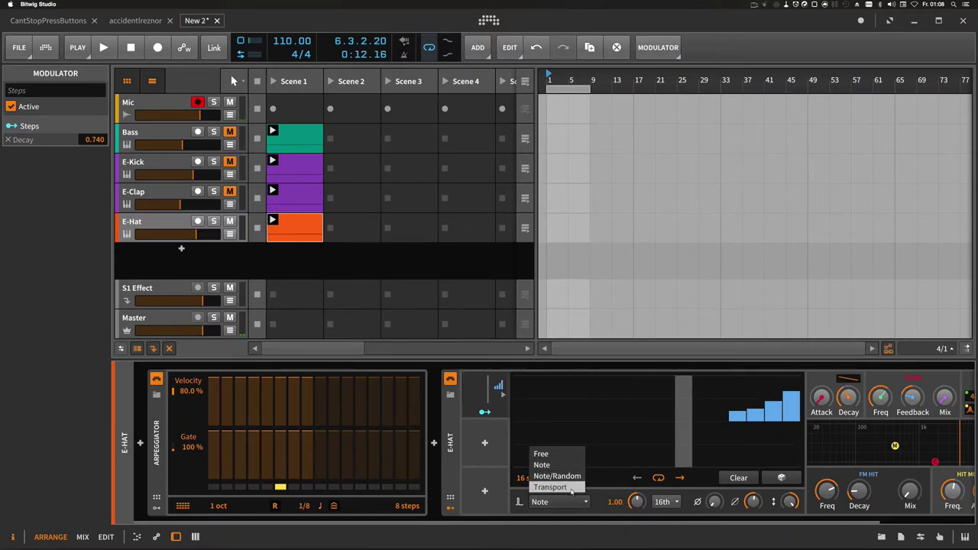
click(551, 487)
Step: During playback, shape the remaining Steps modulator steps into a varied pattern of positive and negative values for the hat decay
key(space)
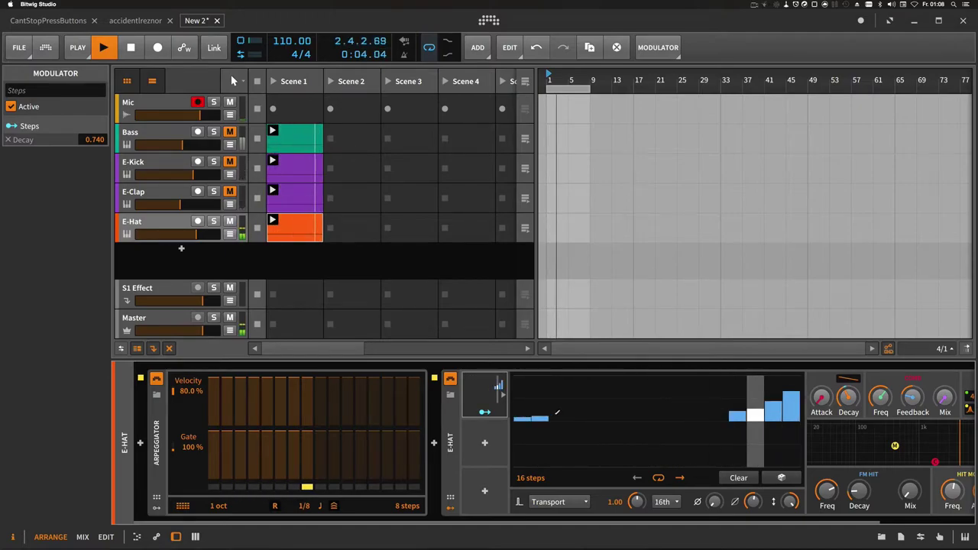
mouse_move(518, 417)
mouse_down()
mouse_move(665, 420)
mouse_move(697, 447)
mouse_up()
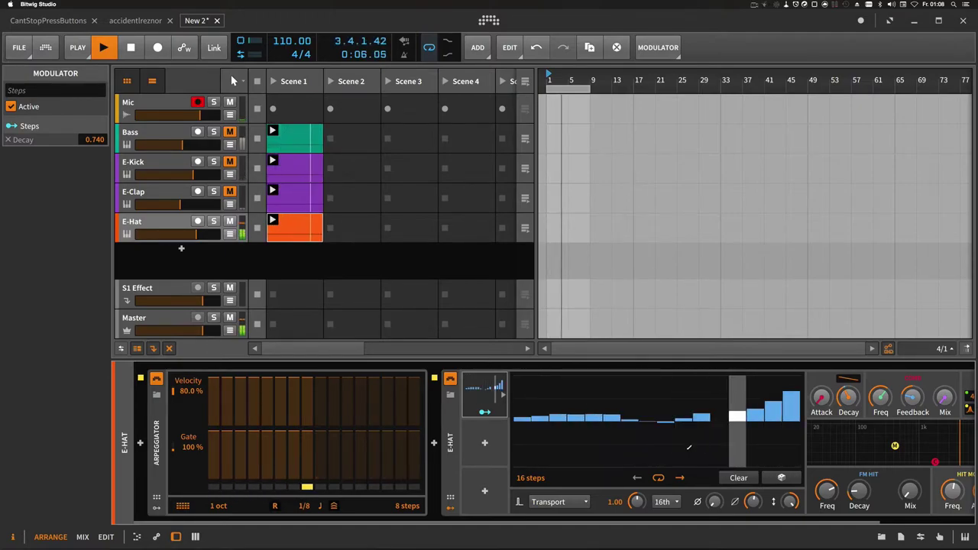
click(720, 418)
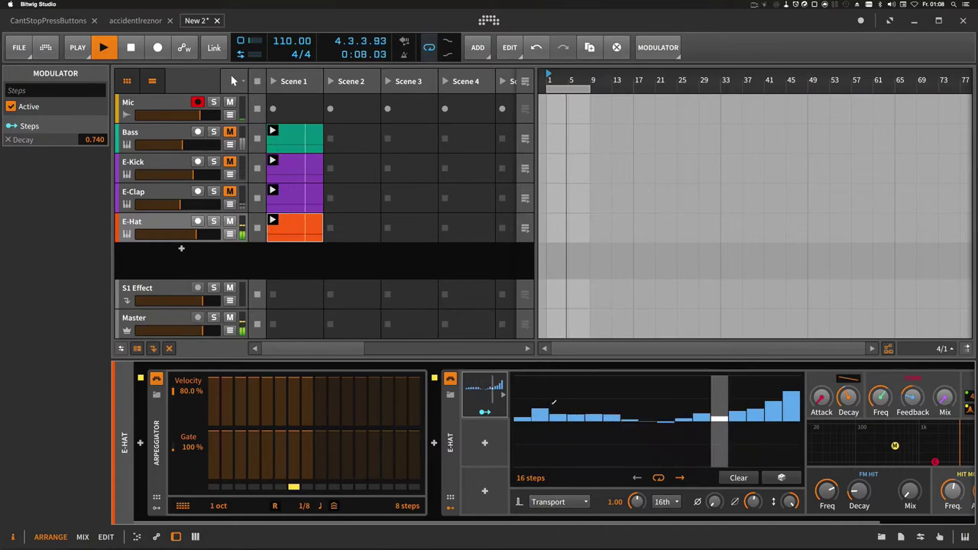
drag(541, 406, 576, 399)
mouse_move(616, 427)
mouse_down()
mouse_move(707, 430)
mouse_move(677, 447)
mouse_up()
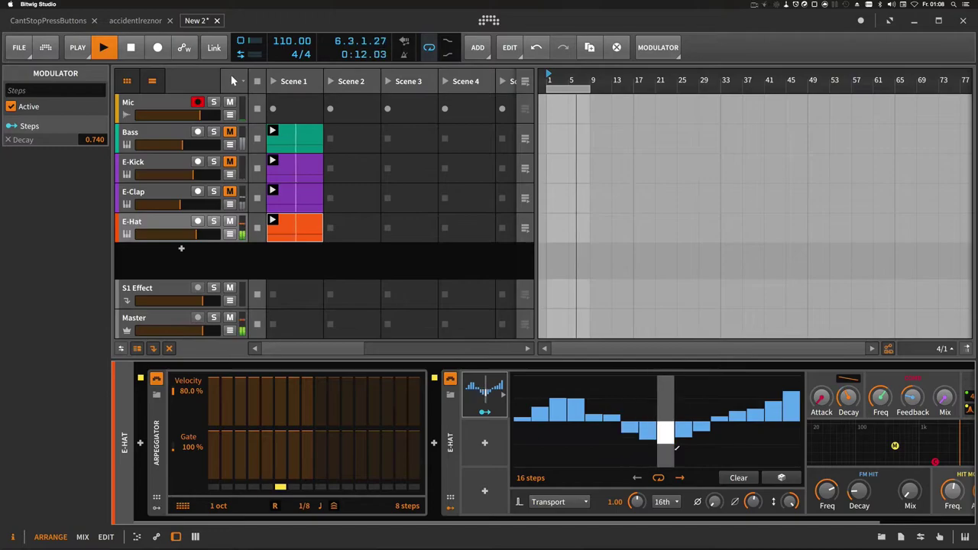
click(668, 432)
mouse_move(540, 413)
mouse_down()
mouse_move(567, 442)
mouse_move(591, 402)
mouse_move(606, 399)
mouse_move(618, 427)
mouse_move(640, 438)
mouse_move(661, 405)
mouse_move(686, 405)
mouse_move(712, 438)
mouse_move(754, 402)
mouse_up()
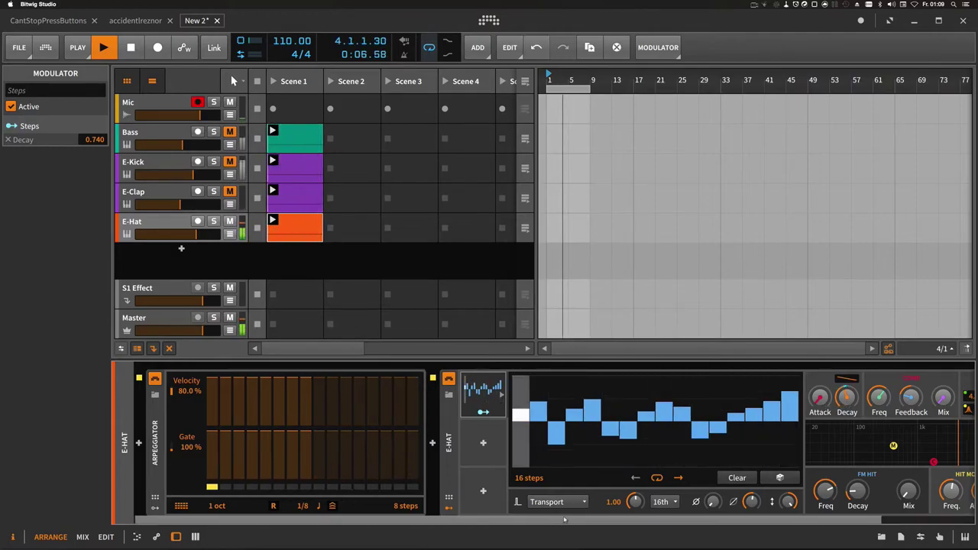
scroll(581, 505, right, 3)
mouse_move(805, 498)
mouse_down()
mouse_move(805, 366)
mouse_move(804, 500)
mouse_up()
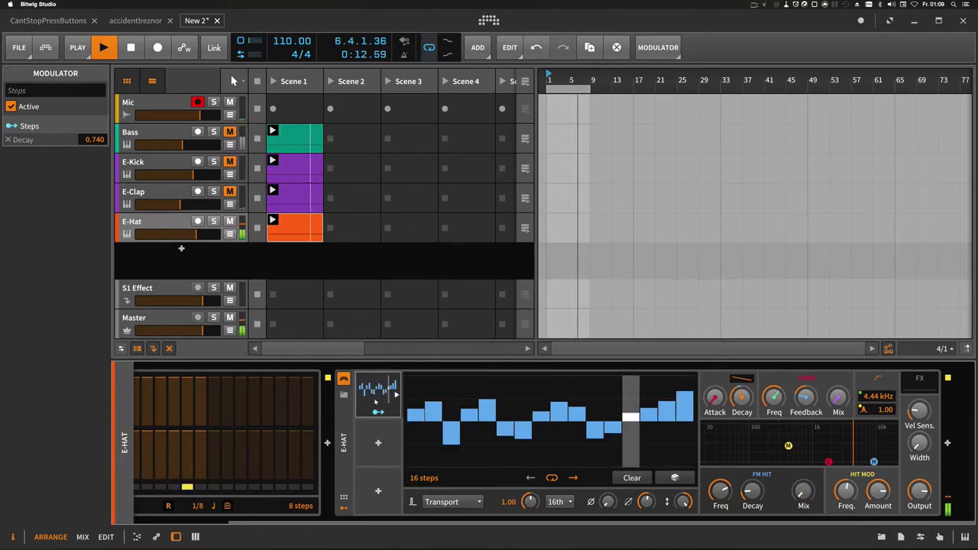
Step: Duplicate the E-Hat's Steps modulator and map the copy to the FM Hit Mix with an amount of 0.554
drag(377, 394, 487, 449)
click(487, 461)
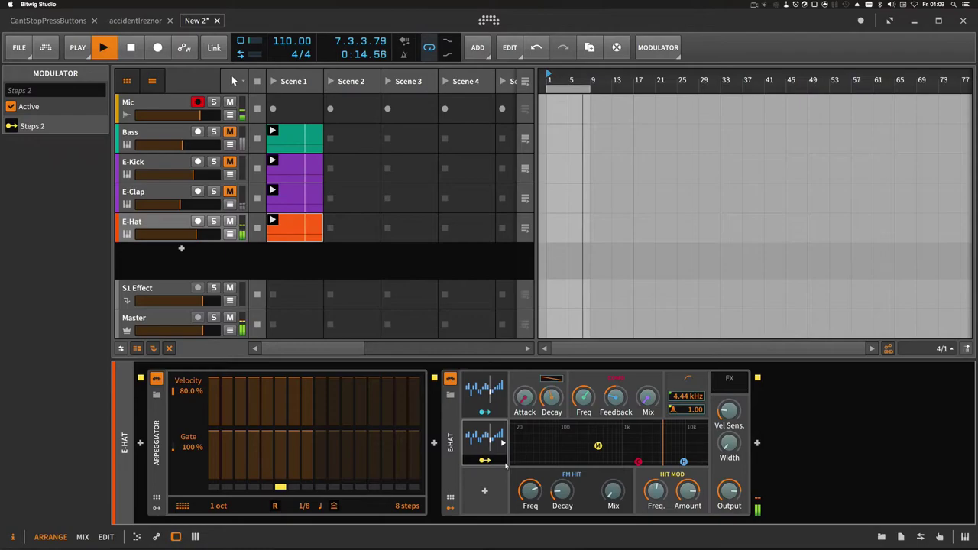
drag(617, 495, 617, 424)
click(487, 460)
click(503, 444)
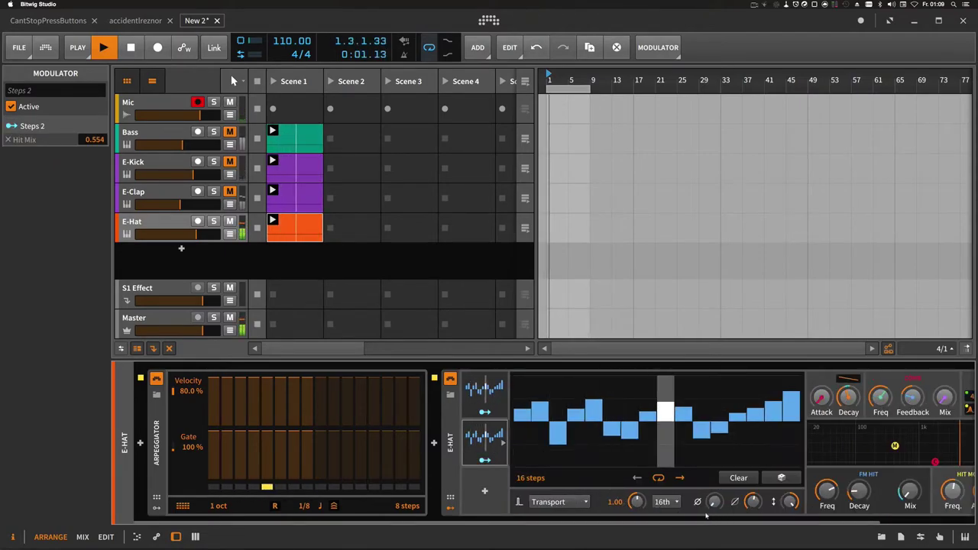
Step: Redraw the second Steps modulator's 16 steps as a positive-only pattern that starts low and rises toward the end
drag(791, 502, 790, 540)
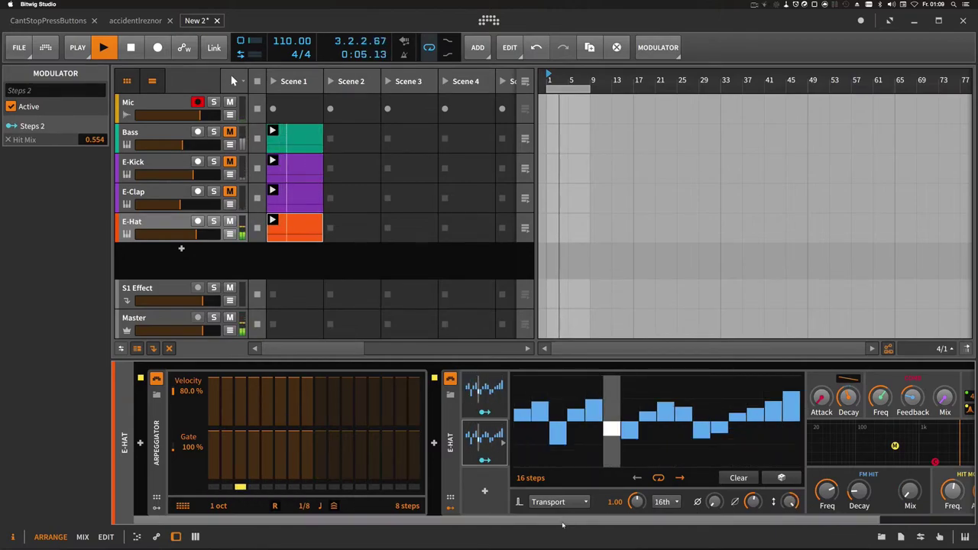
scroll(563, 525, right, 3)
mouse_move(410, 410)
mouse_down()
mouse_move(546, 382)
mouse_move(591, 414)
mouse_move(628, 414)
mouse_move(677, 386)
mouse_up()
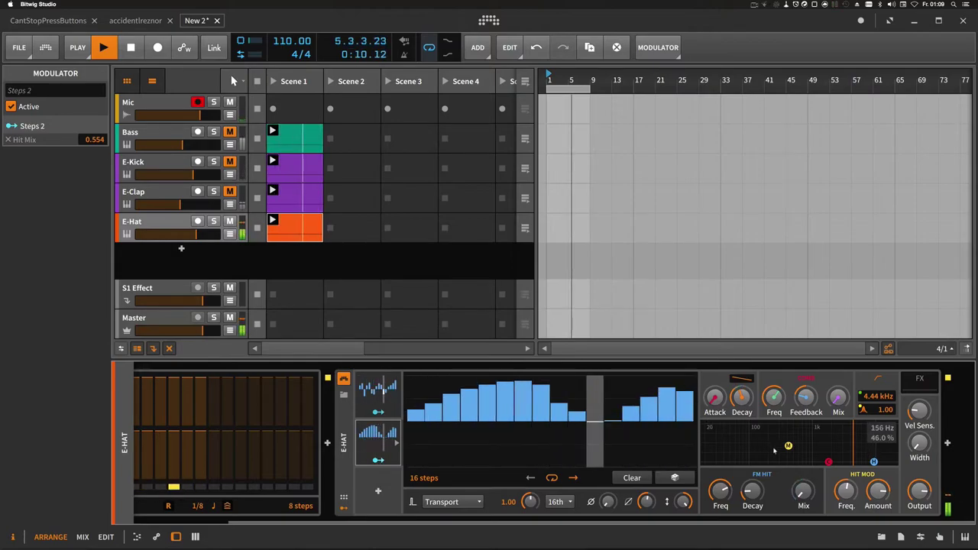
drag(568, 402, 684, 387)
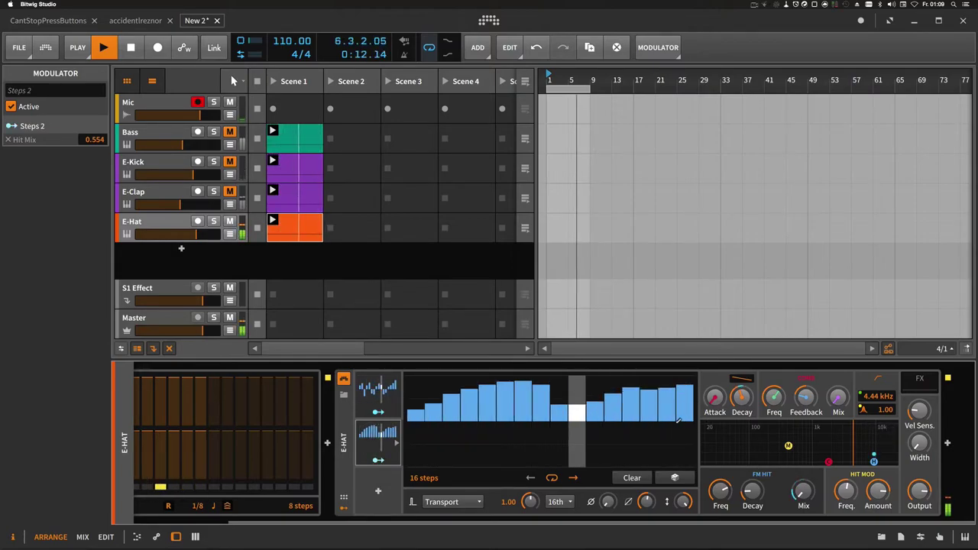
drag(505, 411, 542, 399)
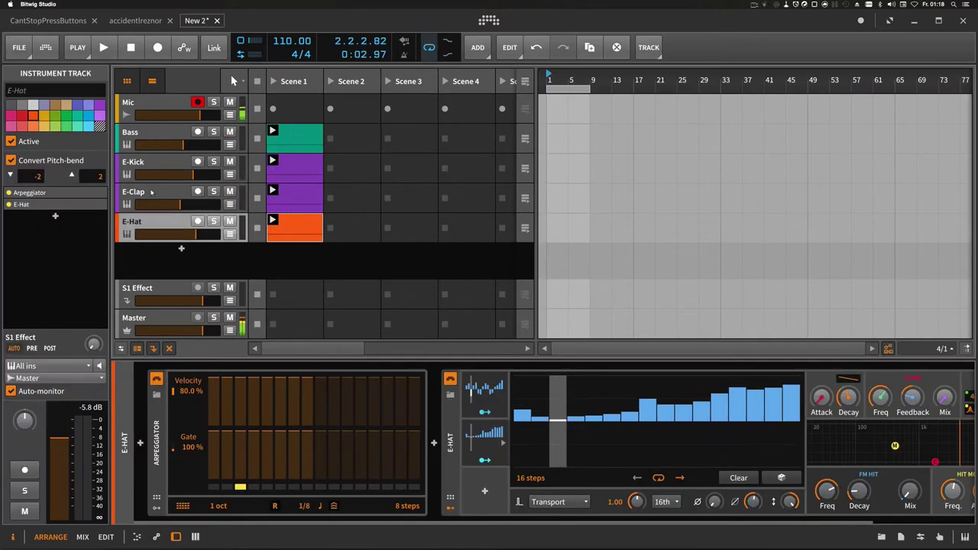
Step: Add a Random modulator to the E-Clap device
click(151, 193)
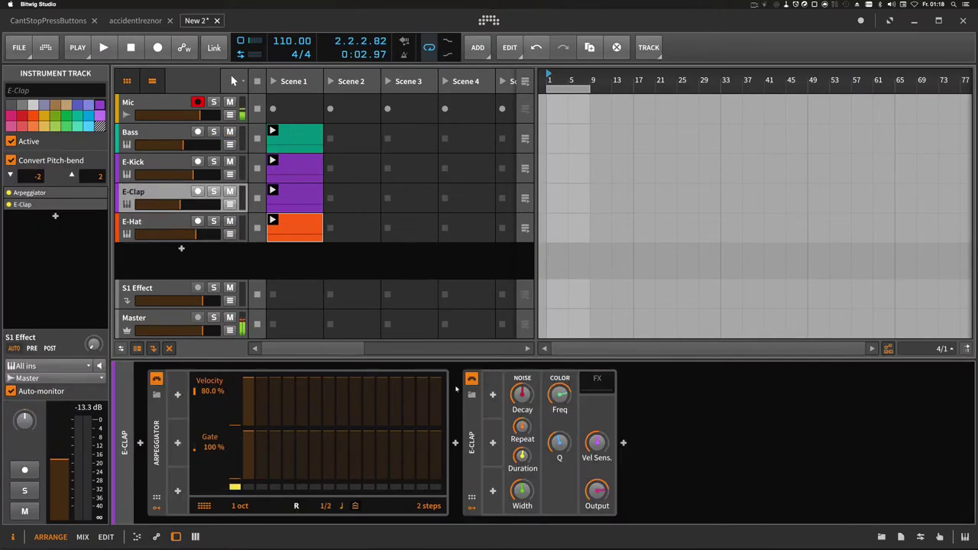
click(492, 395)
text(rand)
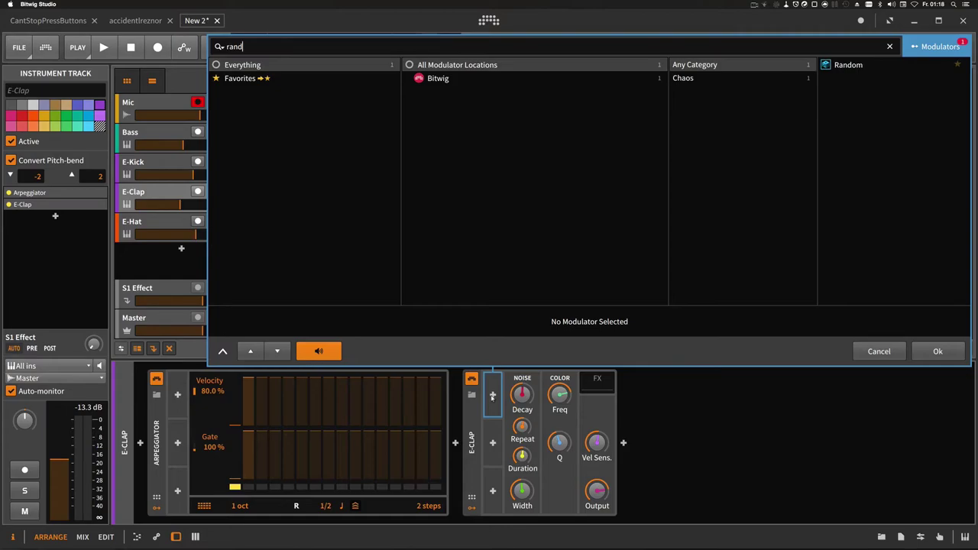
key(Return)
click(492, 396)
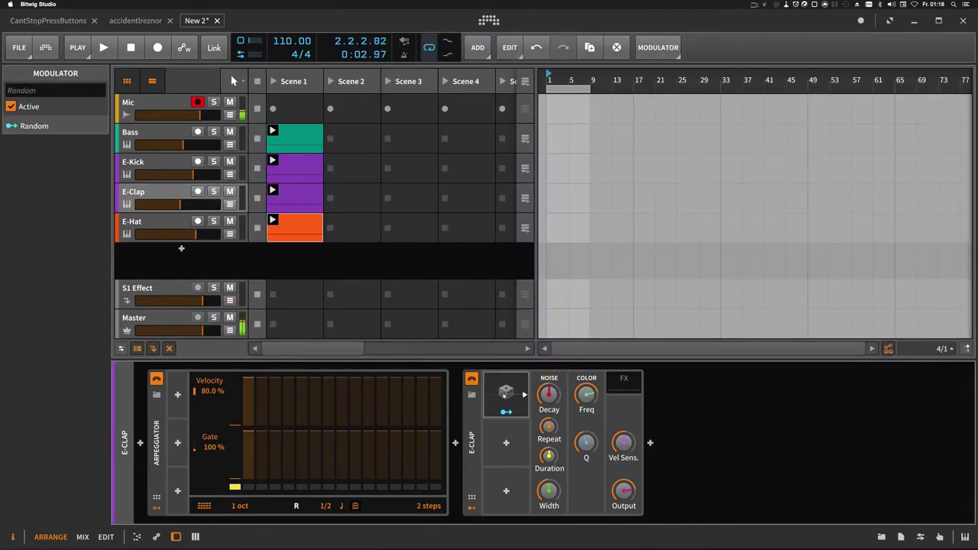
Step: Set the E-Clap's Random modulator to Note trigger, map it to Decay with an amount of 0.492, and turn its smoothing fully up
click(578, 505)
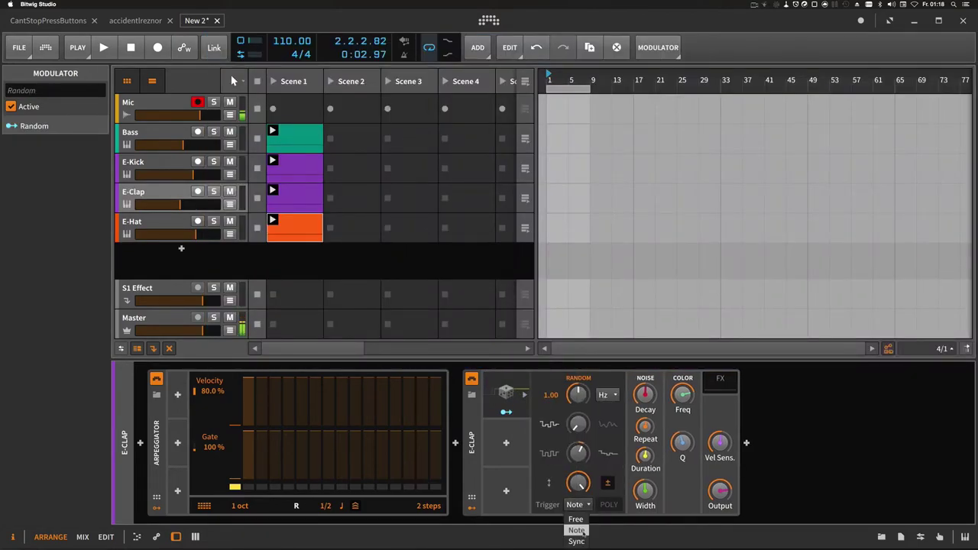
click(576, 530)
click(506, 412)
drag(645, 395, 646, 351)
click(510, 413)
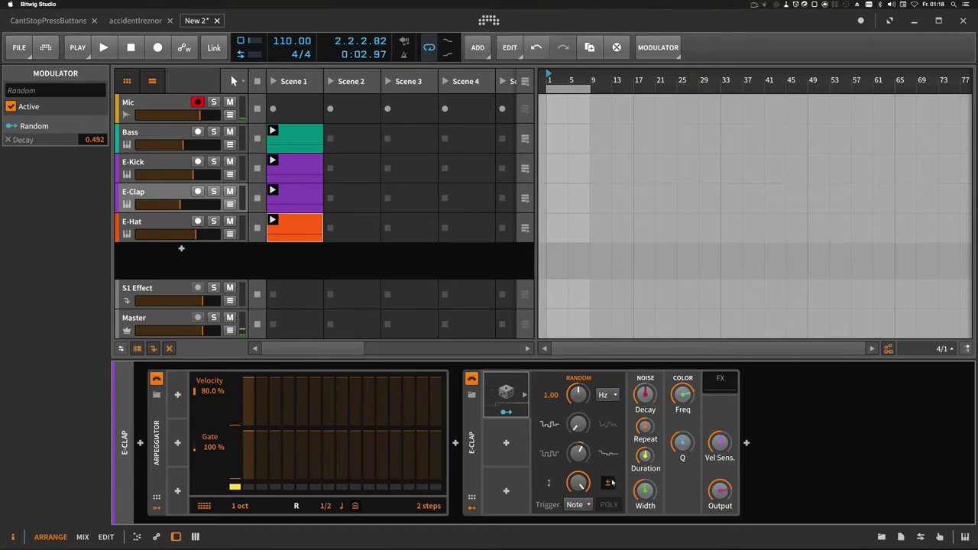
drag(584, 428, 590, 397)
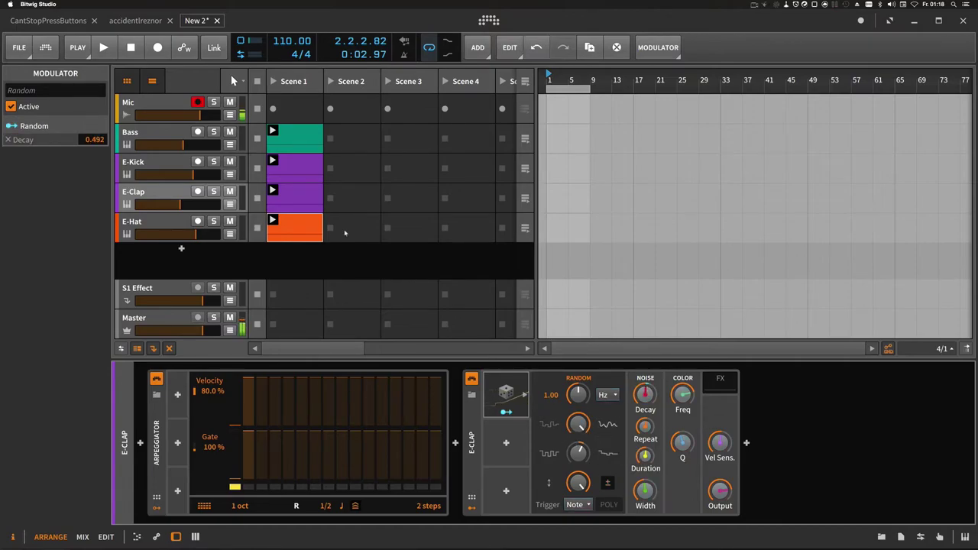
Step: Play the loop with the Bass track muted to listen to the modulated clap with the other drums
key(space)
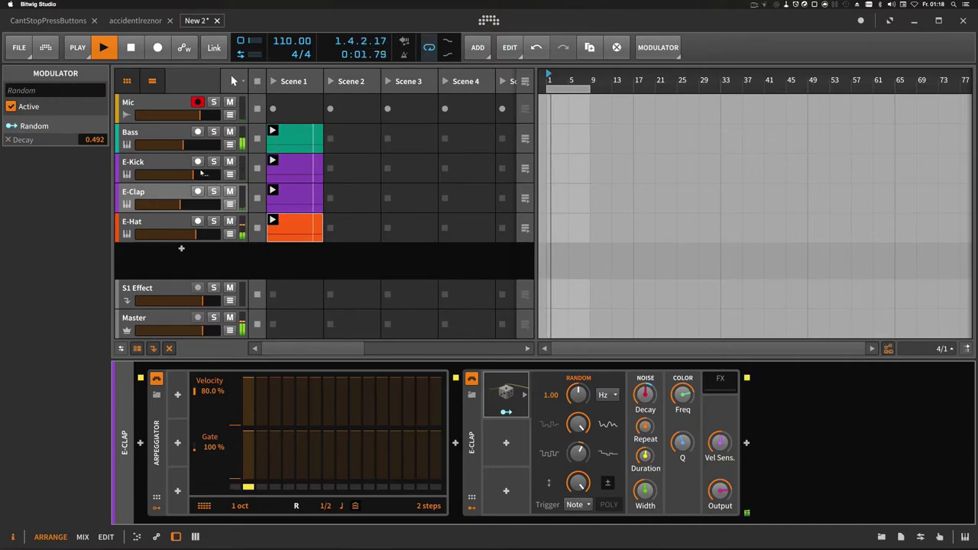
click(230, 132)
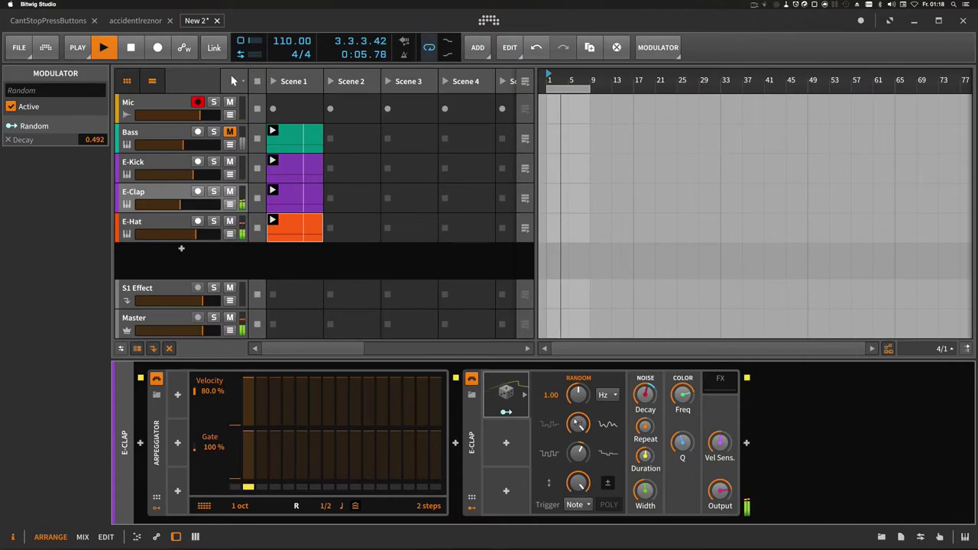
key(space)
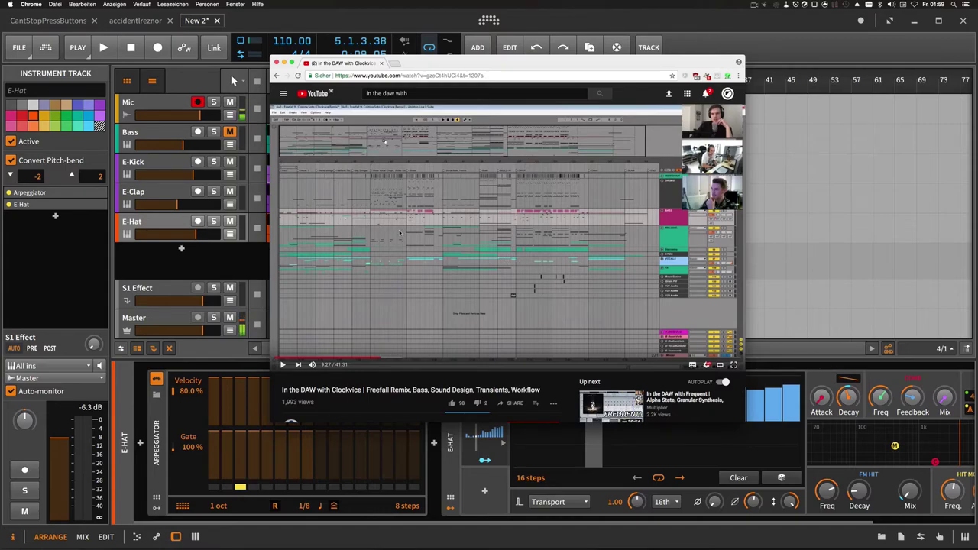
Step: Review the one-note Scene 1 clips of the Bass, E-Kick, E-Clap and E-Hat tracks in the note editor
click(234, 259)
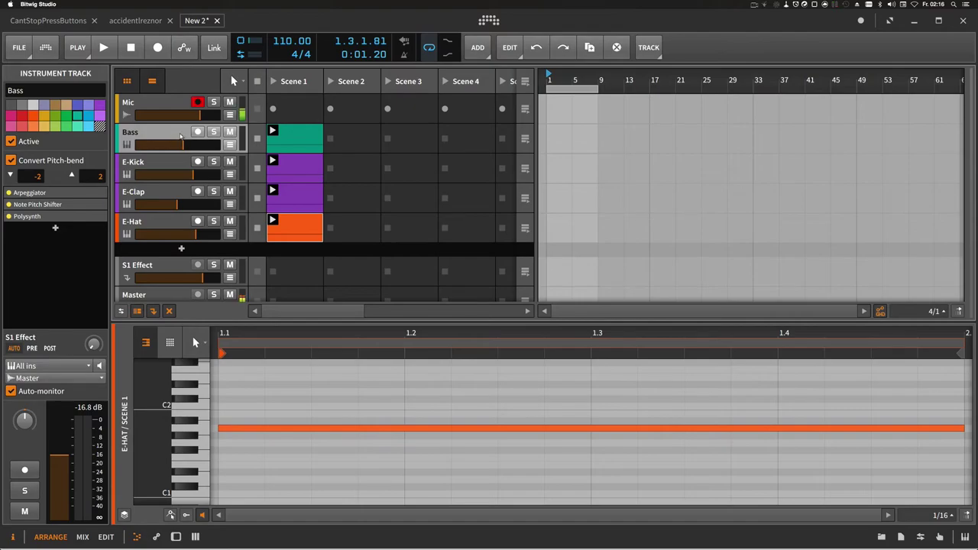
click(277, 142)
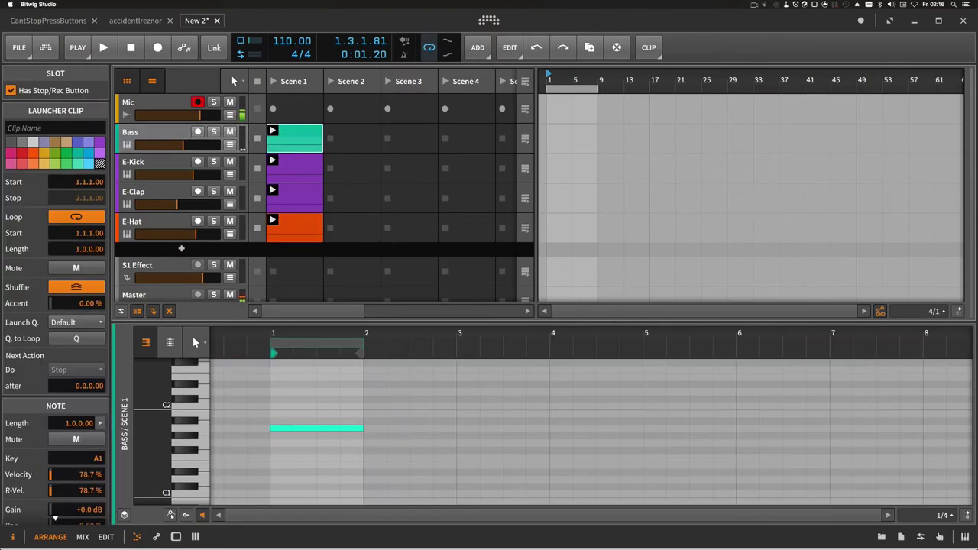
click(310, 165)
click(298, 200)
click(271, 232)
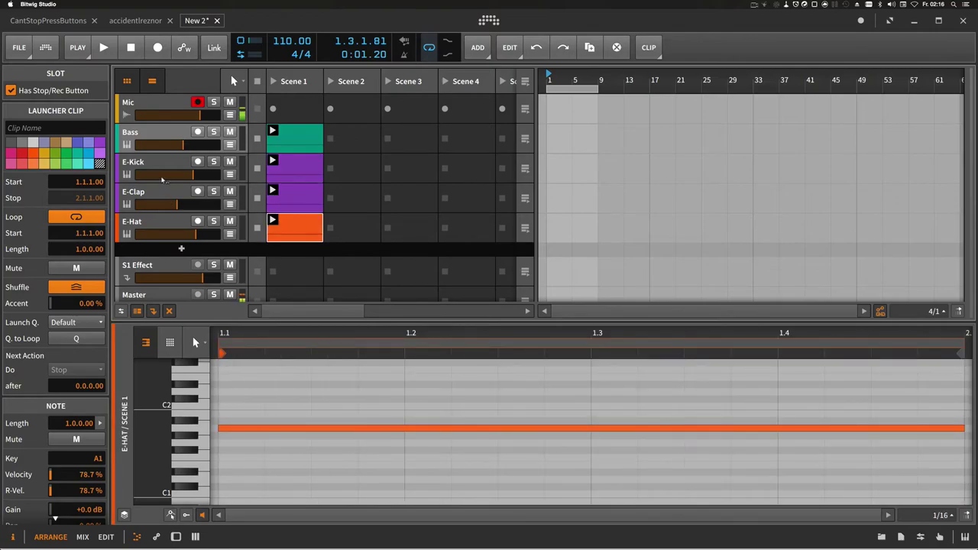
click(163, 222)
Step: Wrap the Bass track's Arpeggiator, Note Pitch Shifter and Polysynth together in an Instrument Layer
double_click(169, 133)
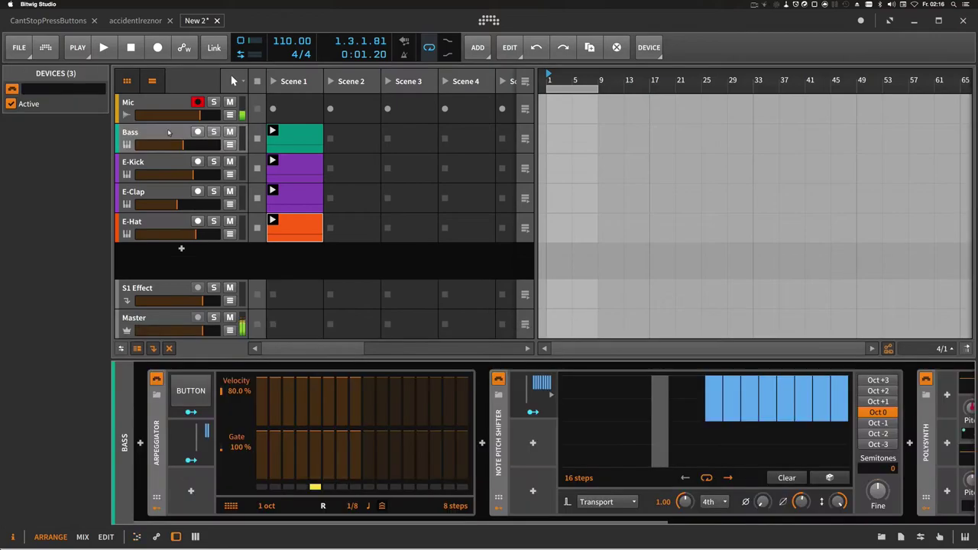
click(161, 429)
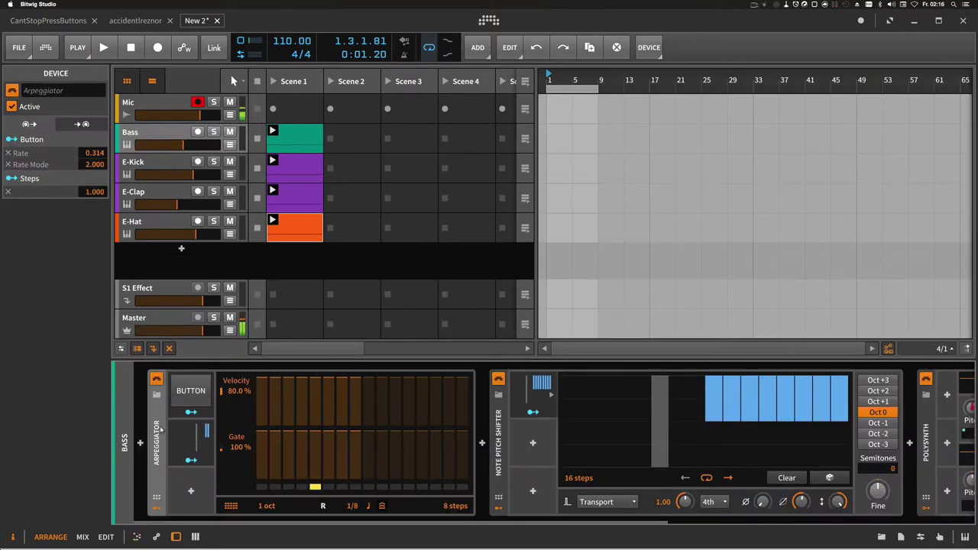
key(super+a)
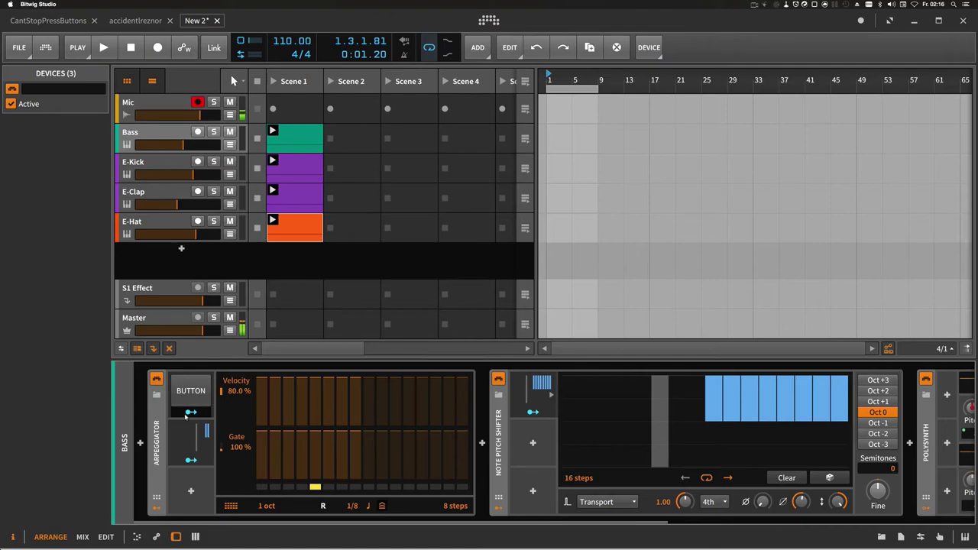
key(super+g)
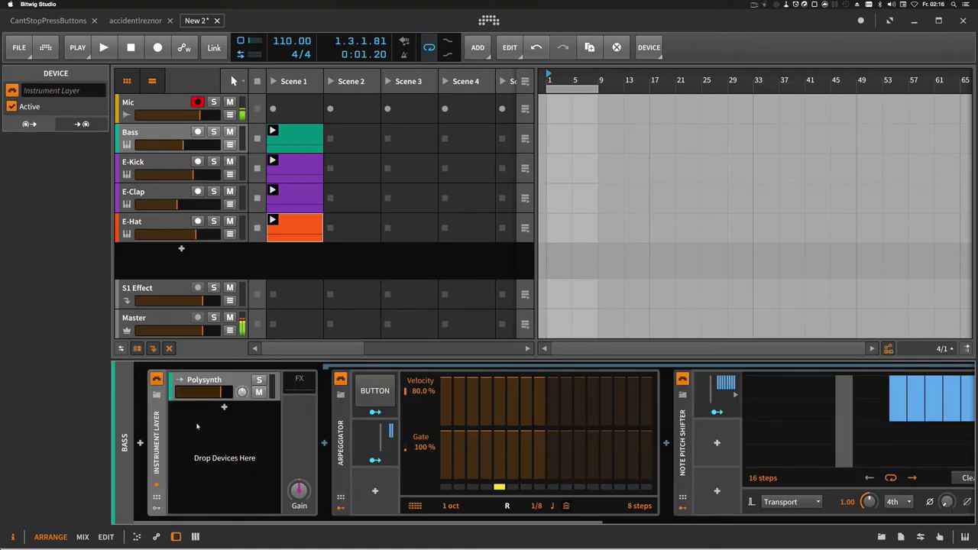
Step: Move the E-Hat track's Arpeggiator and E-Hat devices into the Bass track's Instrument Layer as a new layer
click(162, 221)
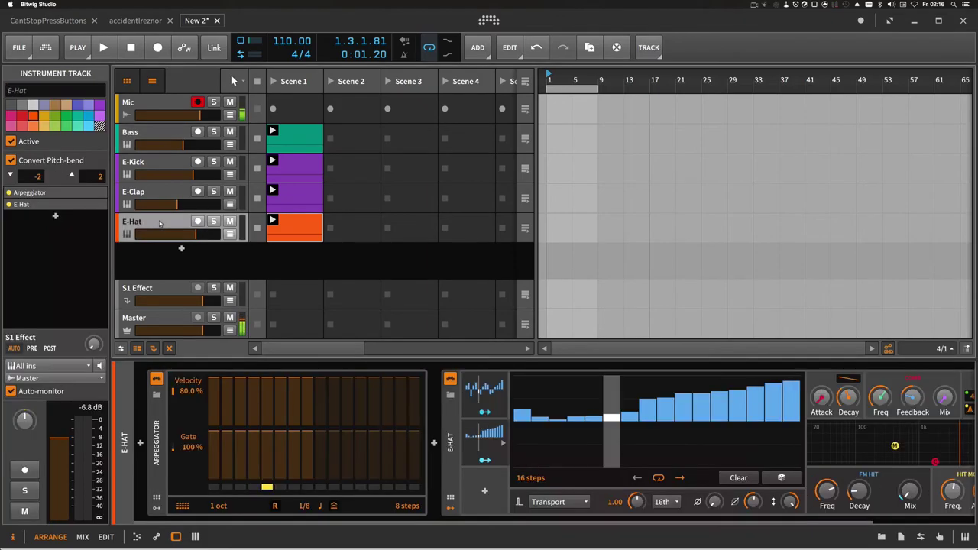
click(157, 195)
click(155, 142)
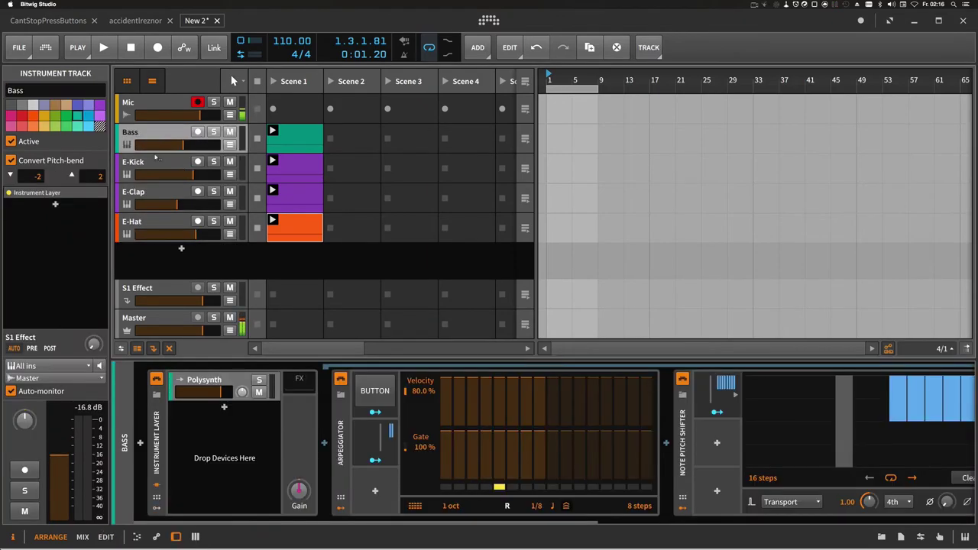
click(171, 233)
click(160, 439)
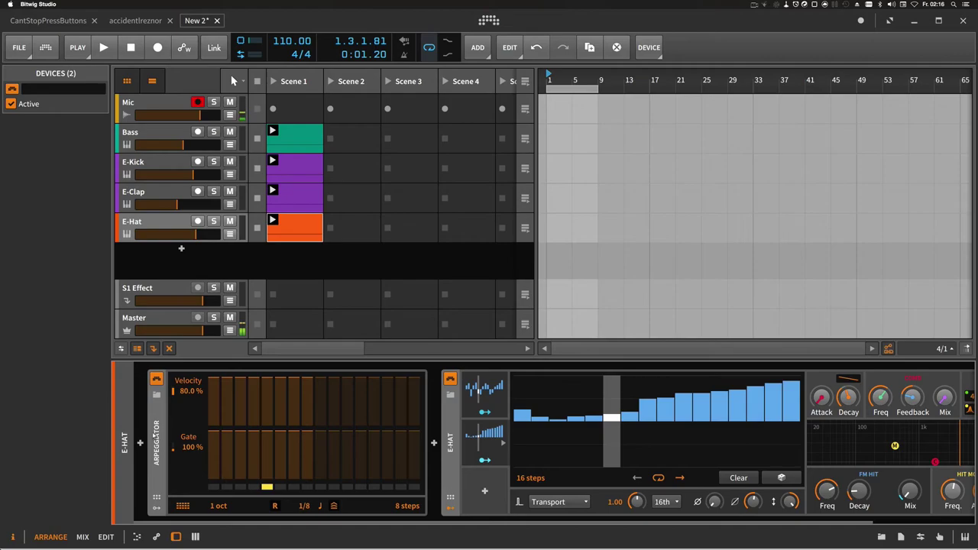
drag(160, 441, 156, 139)
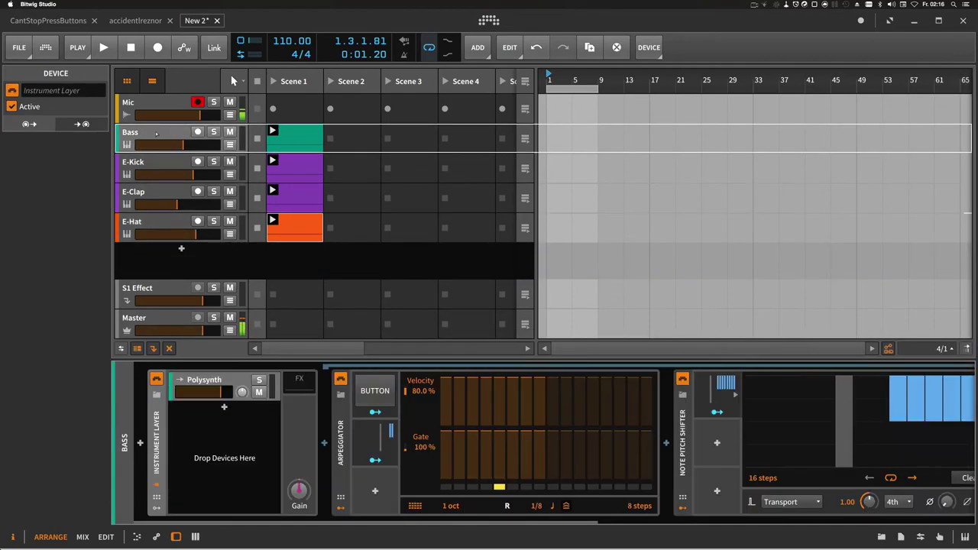
drag(207, 416, 208, 416)
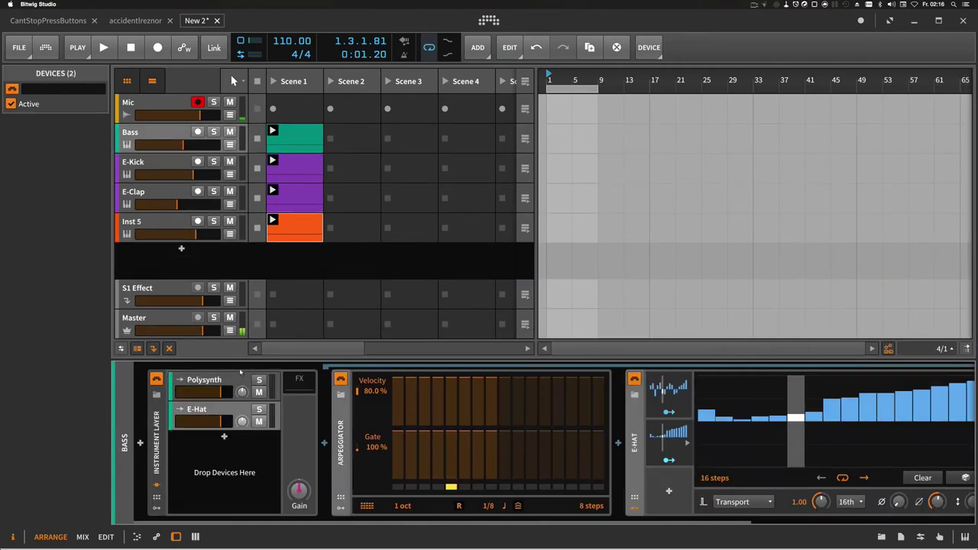
Step: Move the E-Clap and E-Kick tracks' instruments with their Arpeggiators into the Bass track's Instrument Layer as separate layers
click(166, 194)
click(157, 425)
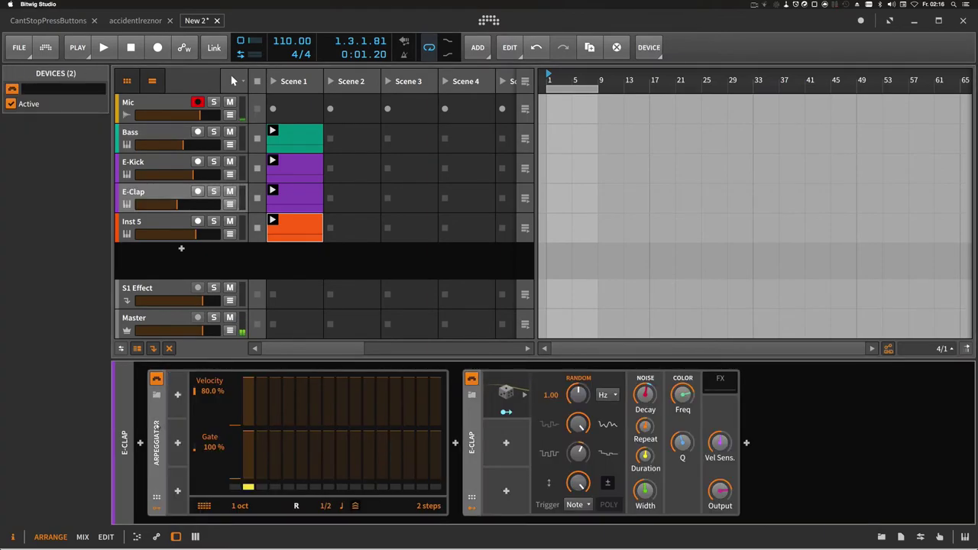
drag(157, 424, 167, 136)
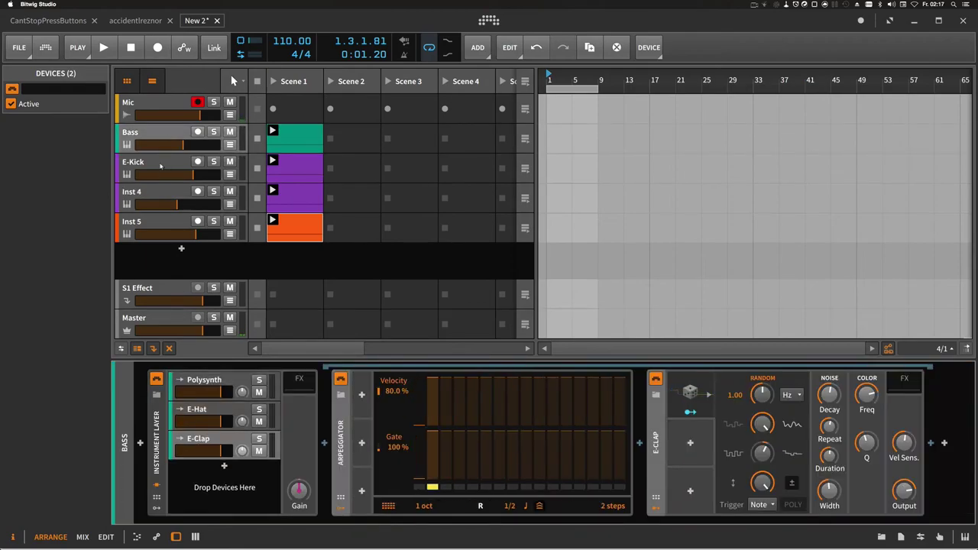
click(161, 165)
click(156, 421)
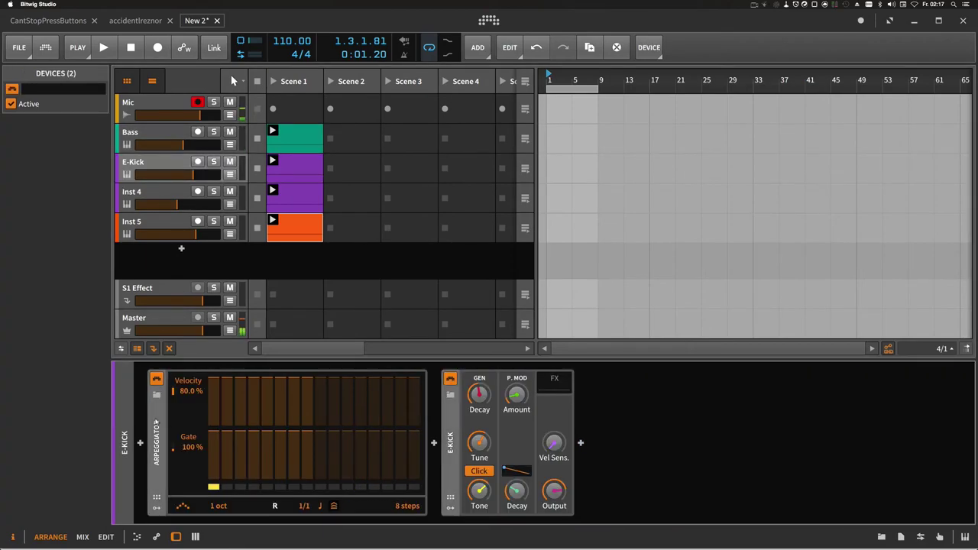
drag(157, 419, 165, 140)
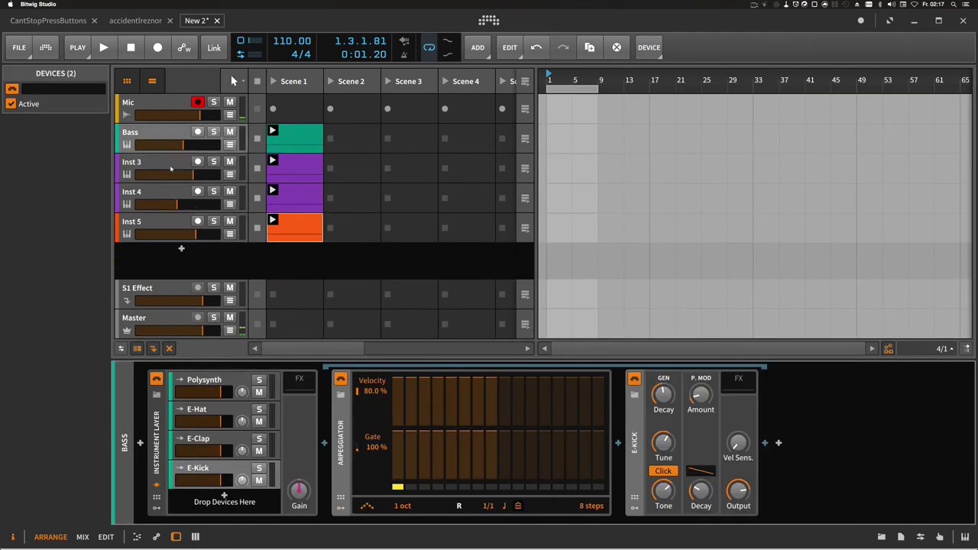
Step: Delete the three emptied instrument tracks and play back the layered Bass track to check it
click(171, 173)
shift+click(169, 222)
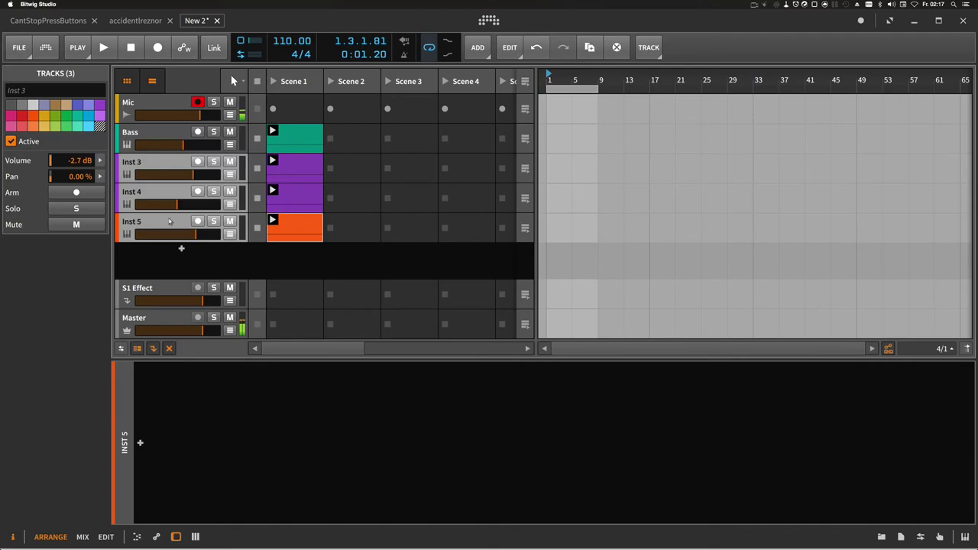
key(Delete)
key(space)
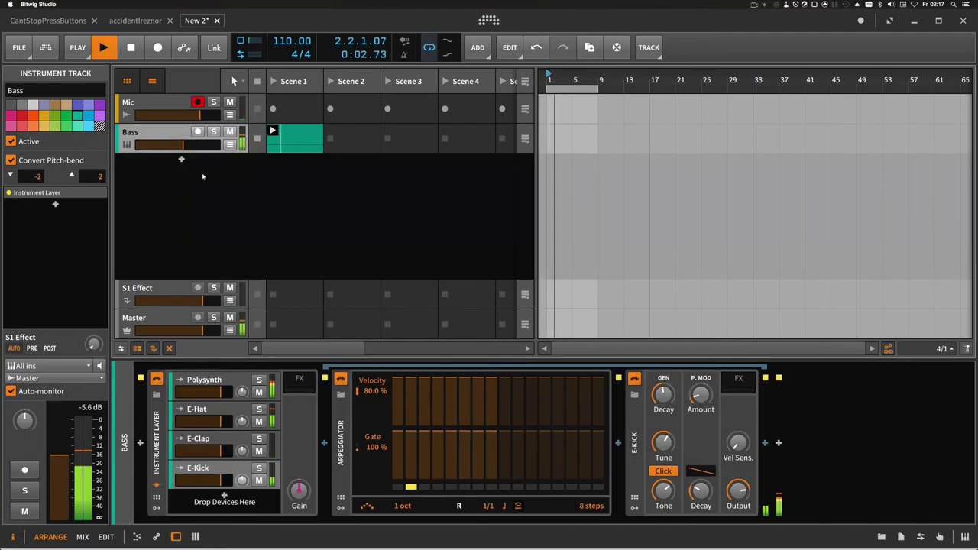
key(space)
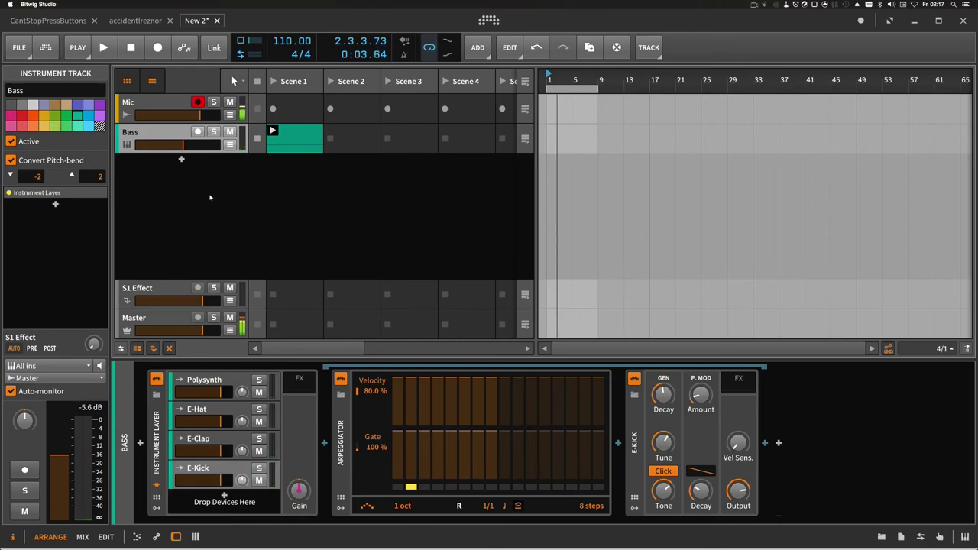
Step: Show the modulator slots of the Bass track's Instrument Layer
click(235, 466)
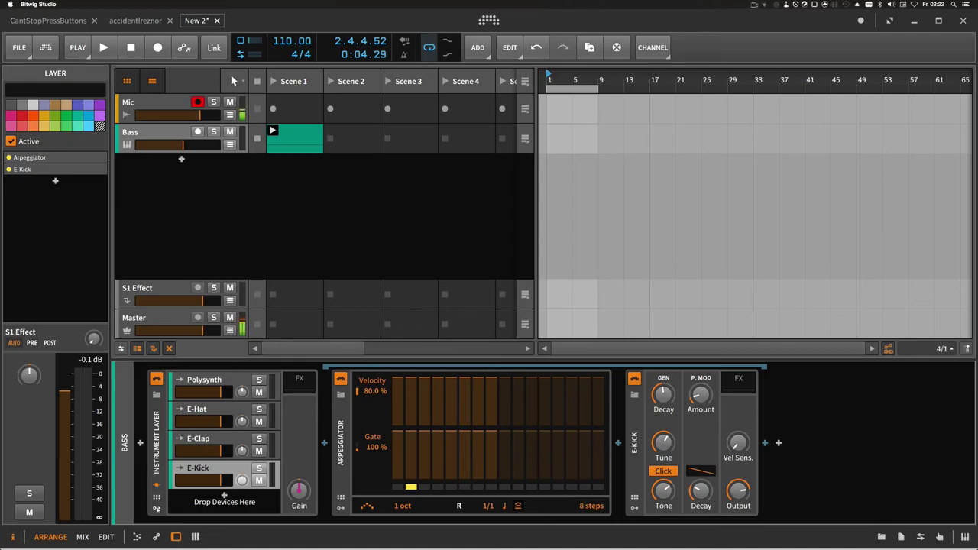
click(156, 508)
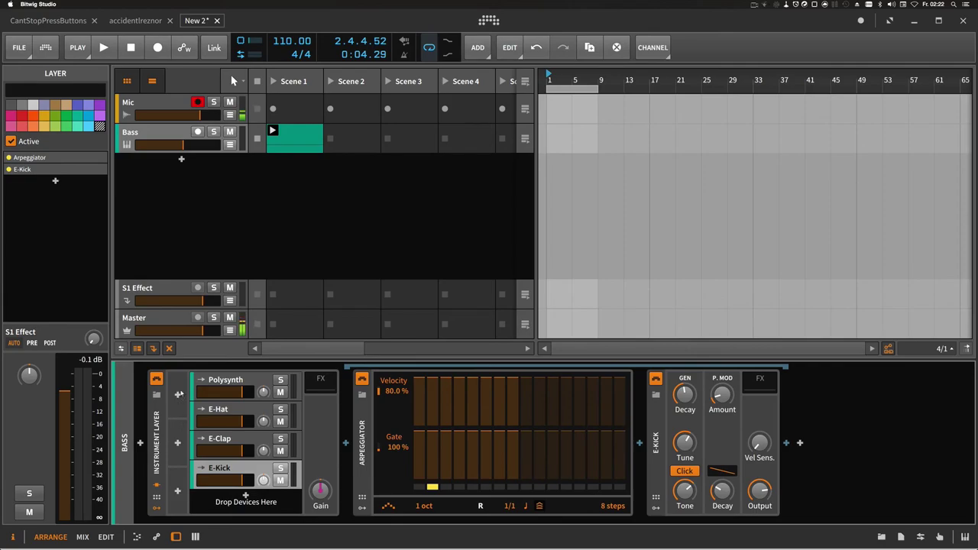